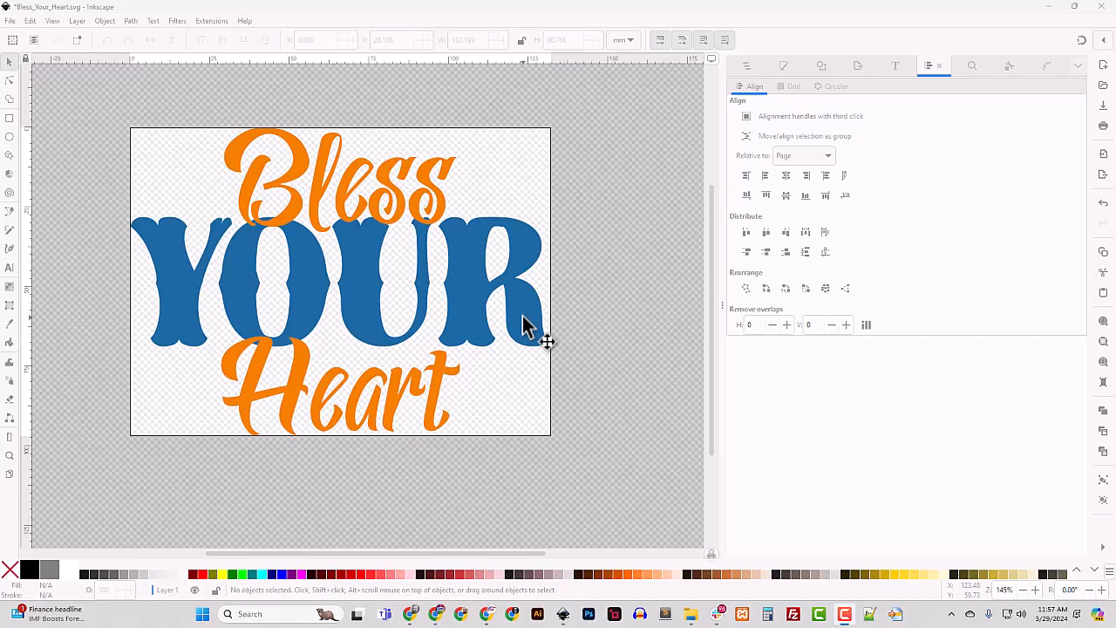
Step: Preview the LemonadeScript-MVvWx.ttf font inside lemonade-script-font.zip in the Downloads folder, and close the preview and folder windows
click(523, 327)
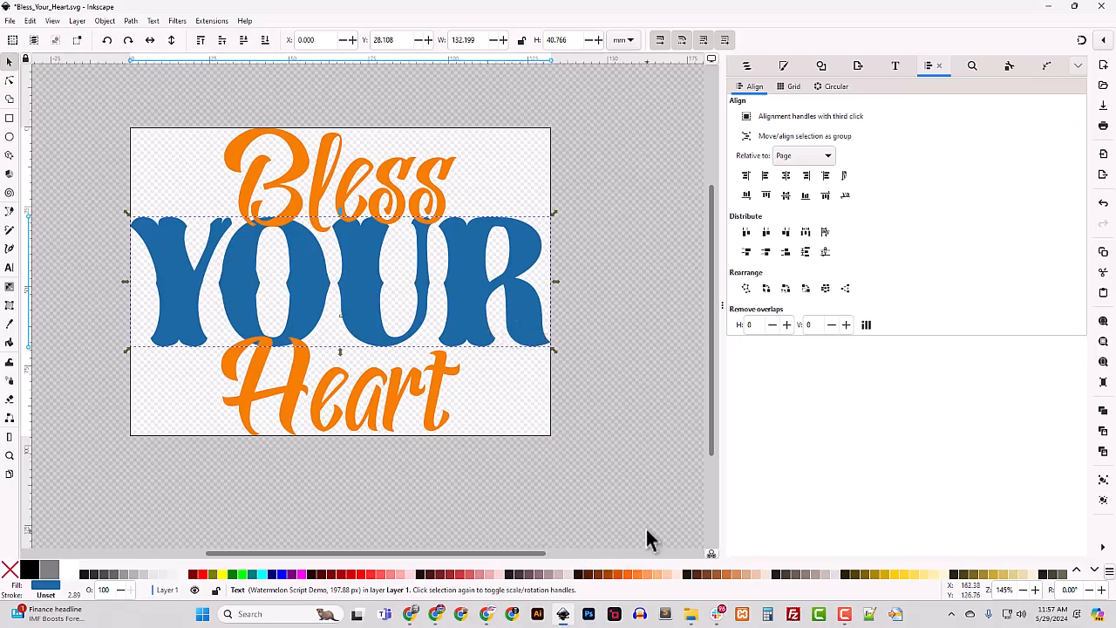
mouse_move(690, 614)
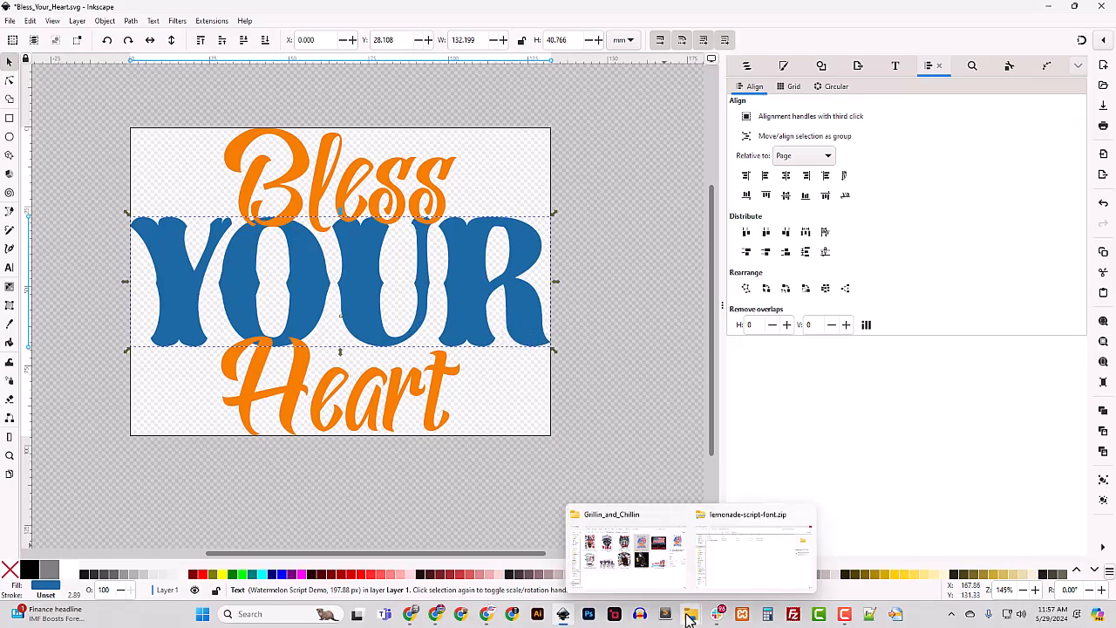
click(716, 524)
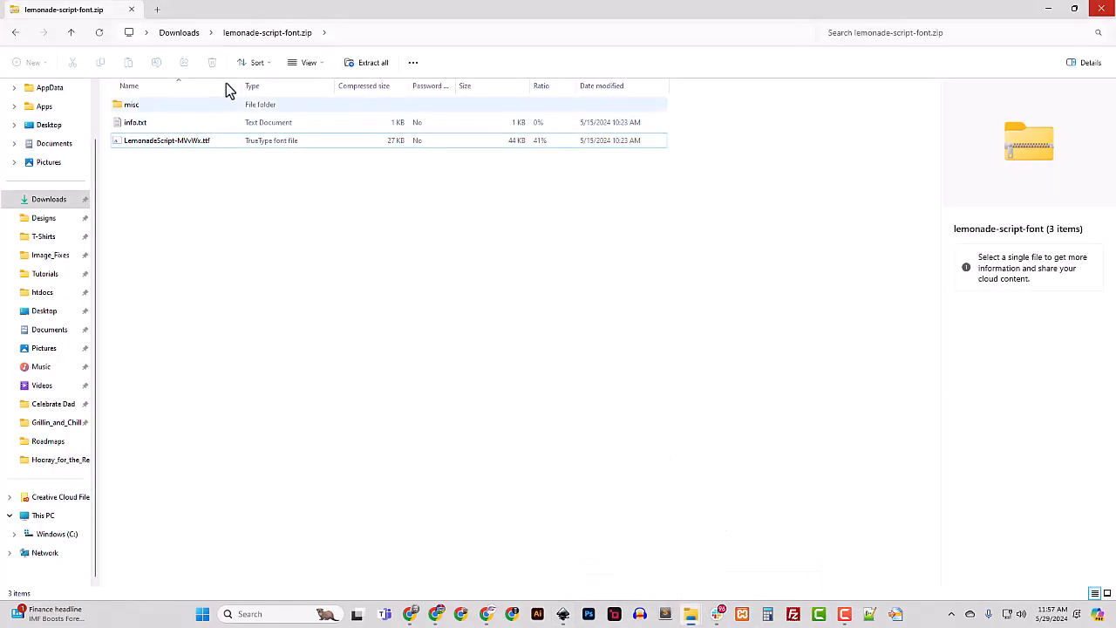
click(165, 32)
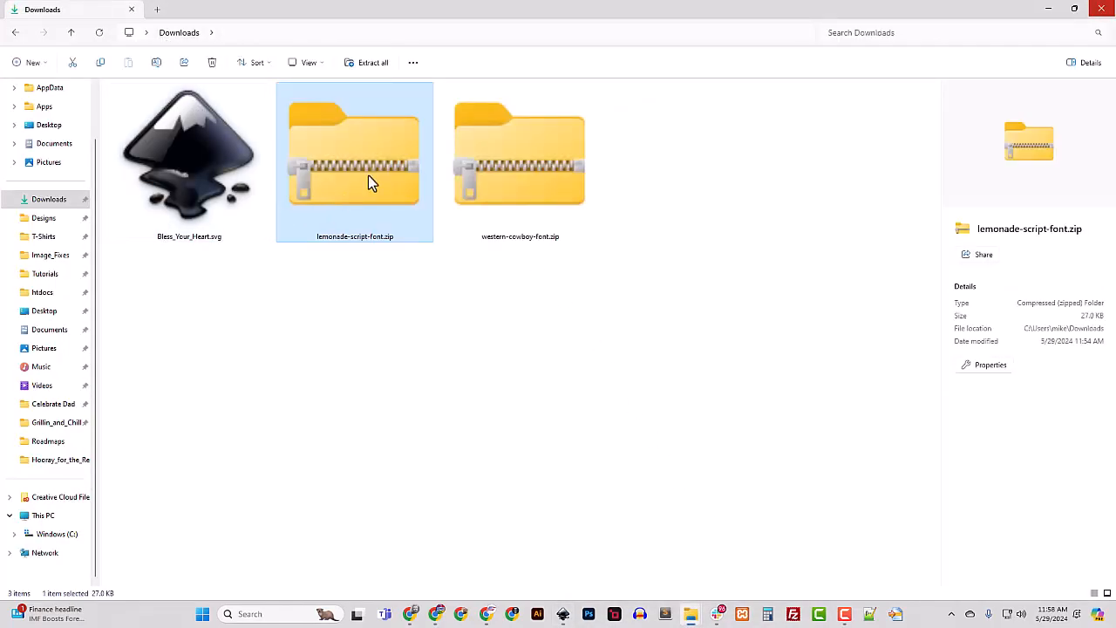
double_click(390, 204)
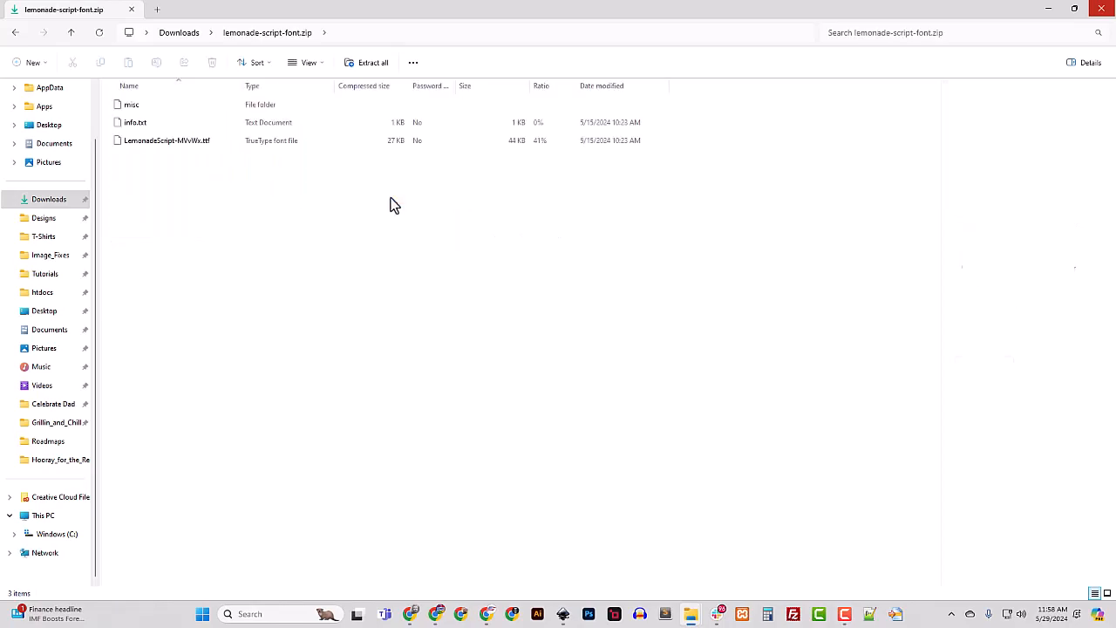
double_click(180, 141)
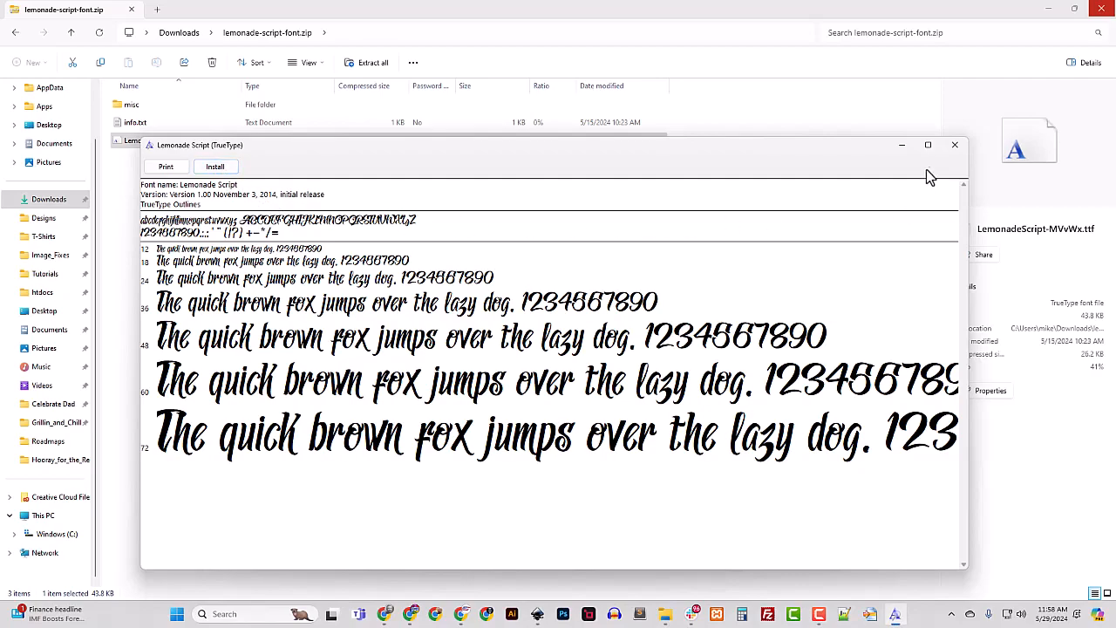
click(956, 146)
click(1099, 8)
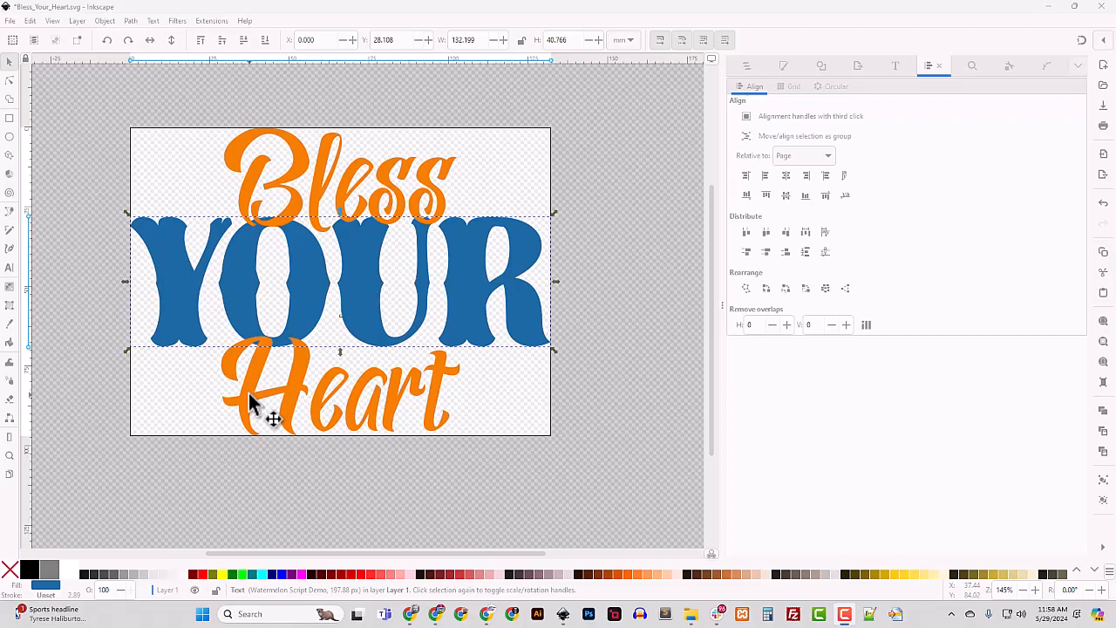
Step: Save the Bless_Your_Heart.svg document
click(12, 27)
click(11, 22)
click(32, 109)
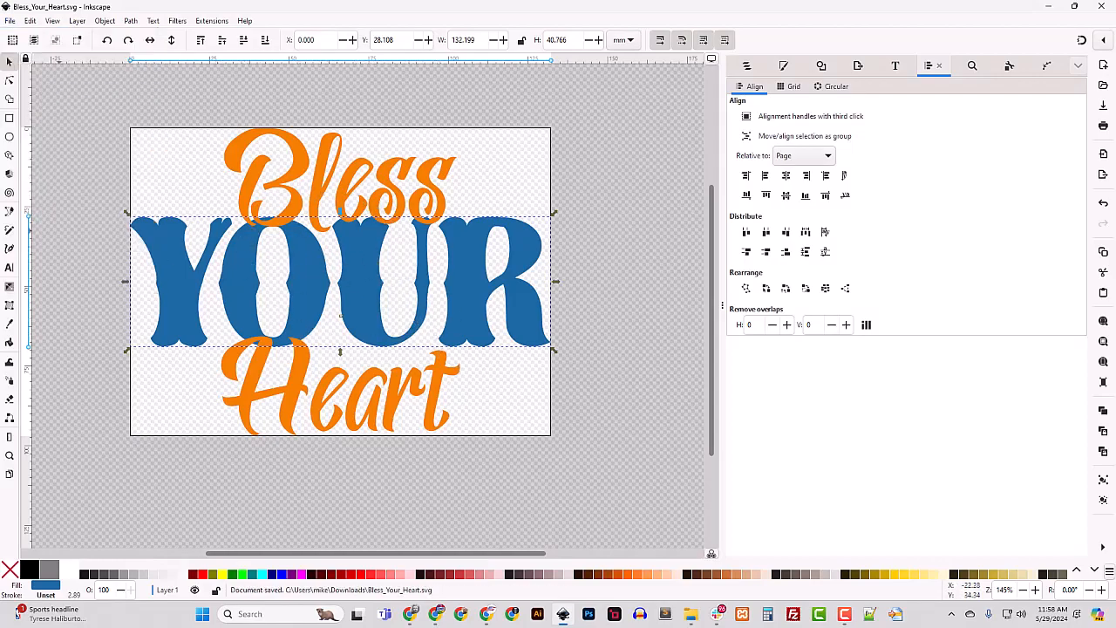
Step: Switch to Chrome, upload Bless_Your_Heart.svg as an image layer in the Layout Designer, enlarge it and place it in the canvas's upper middle
key(alt+Tab)
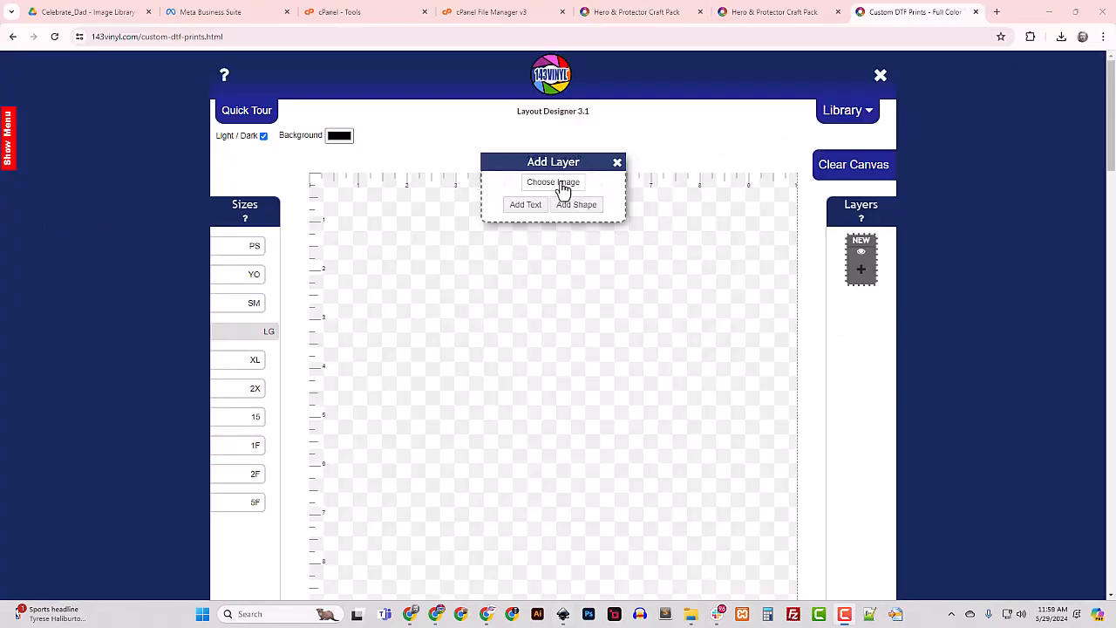
click(564, 190)
click(143, 124)
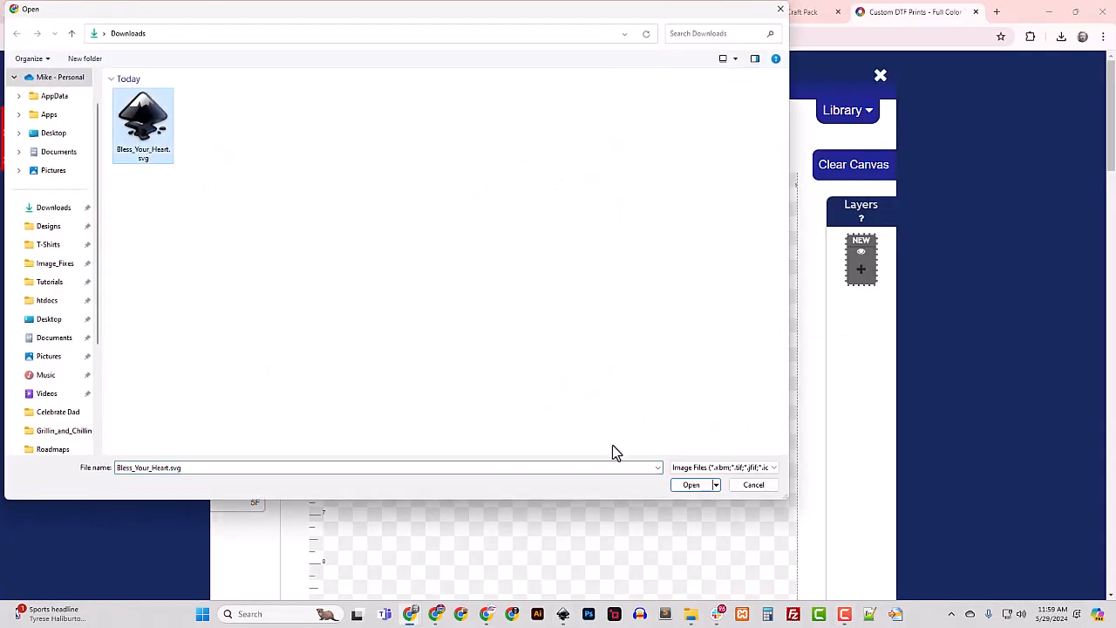
click(689, 485)
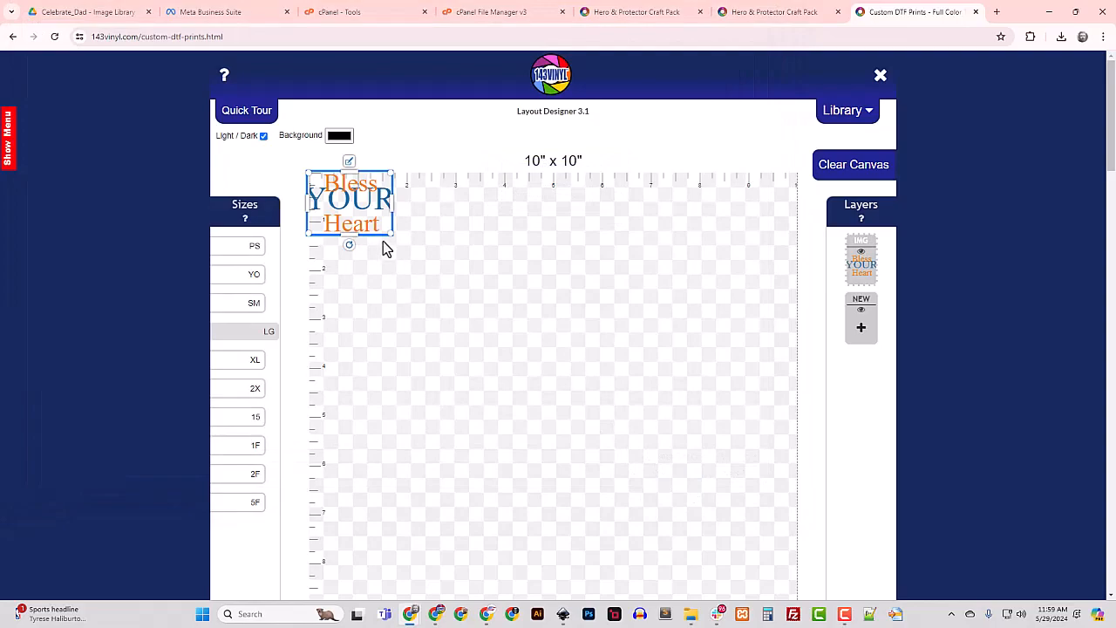
drag(392, 234, 444, 299)
drag(394, 254, 598, 375)
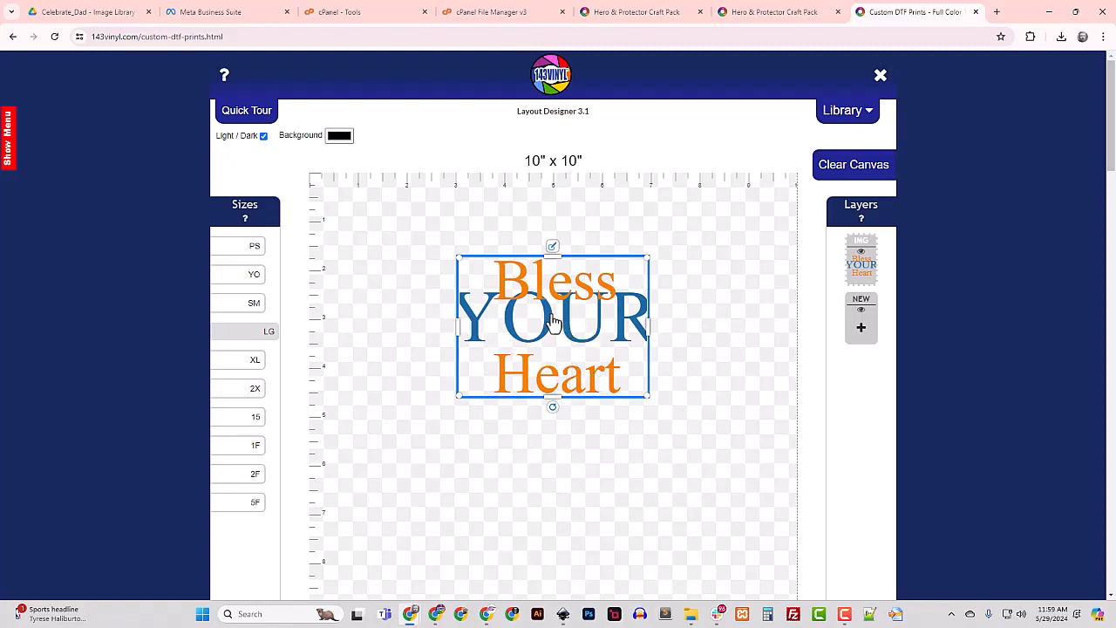
Step: Load 143vinyl.com/custom-dtf-prints.html in a new browser window and open its Layout Designer
key(ctrl+n)
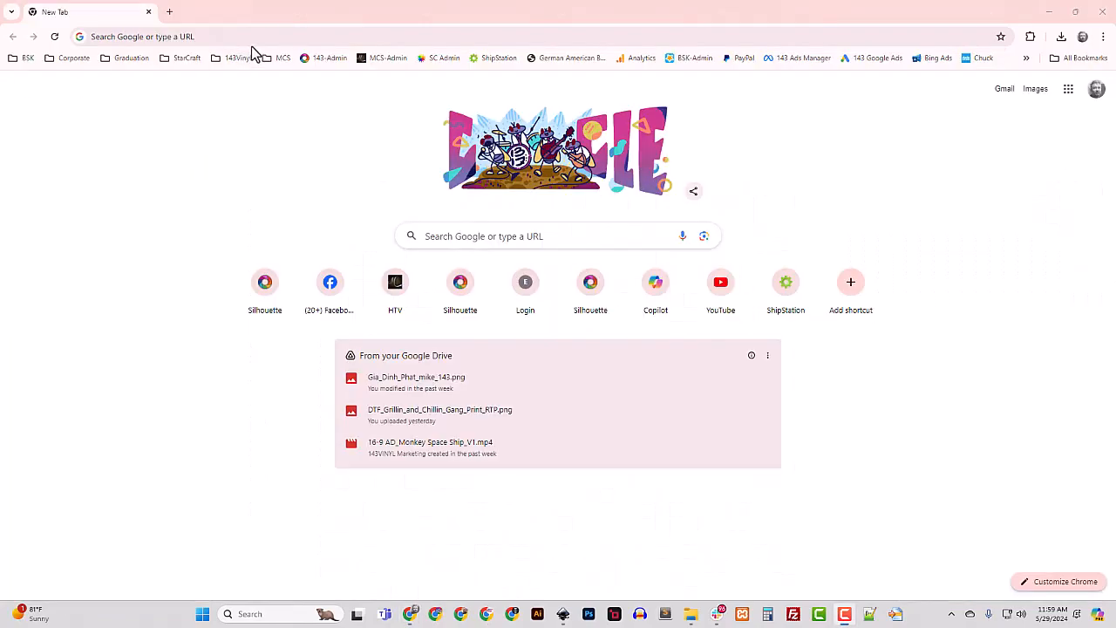
click(221, 36)
text(https://www.143vinyl.com/custom-dtf-prints.html)
key(Return)
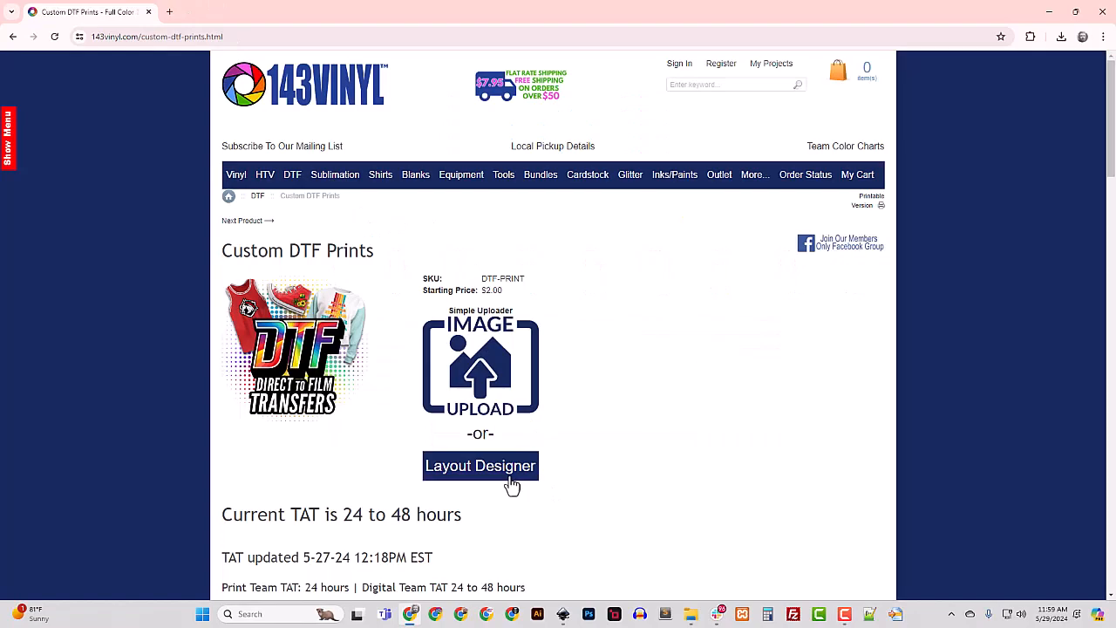
click(508, 482)
Step: Add Bless_Your_Heart.svg as an image layer and enlarge it on the canvas to about 5.8 inches wide
click(861, 270)
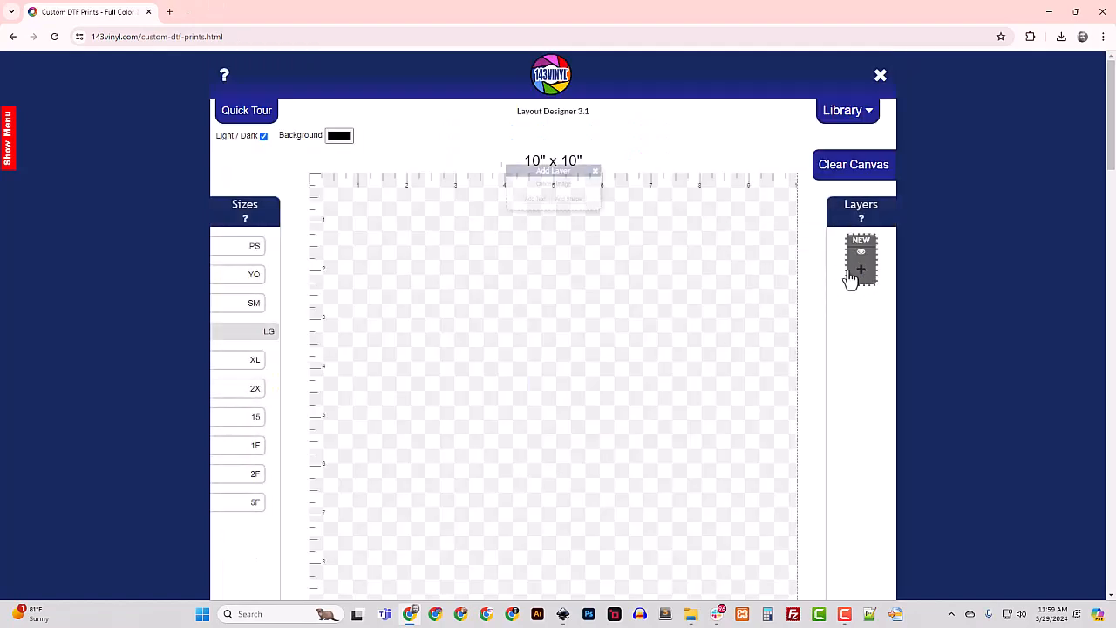
click(567, 183)
double_click(150, 132)
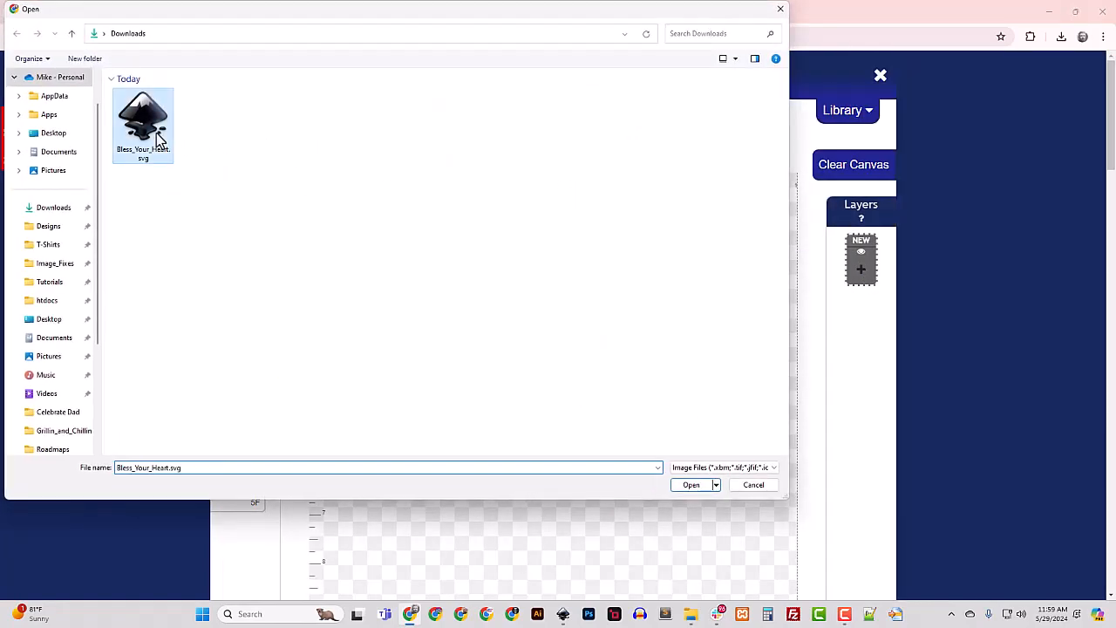
drag(363, 225, 682, 415)
drag(598, 282, 555, 327)
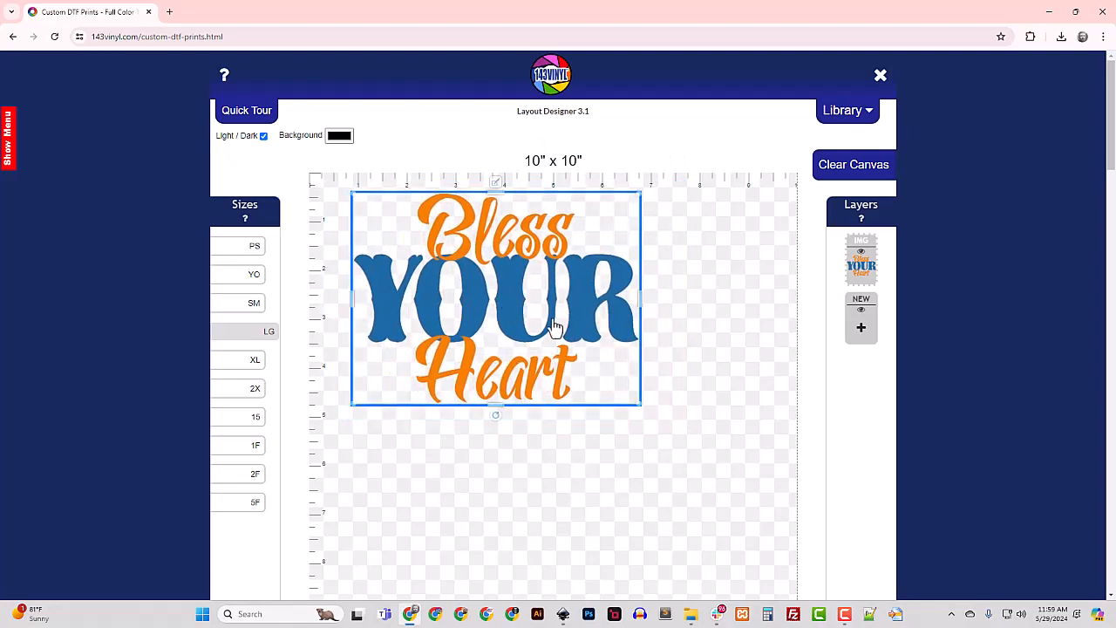
Step: Position the image layer 0 inches from the top and 0 inches from the left, and set its size to 10 inches wide
click(496, 180)
drag(447, 300, 421, 300)
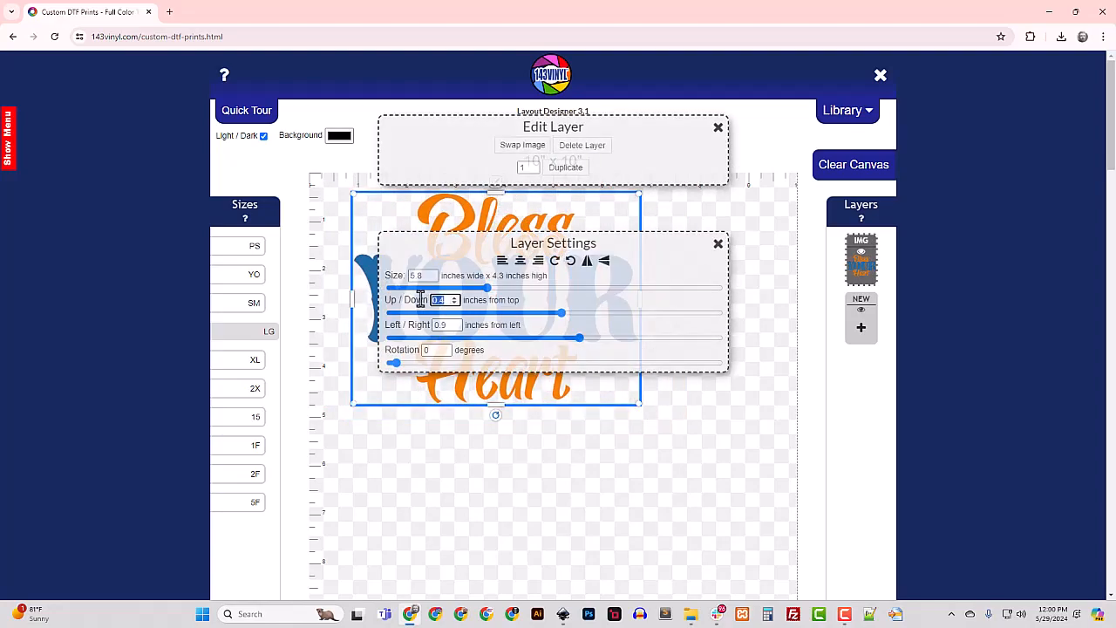
text(0)
key(Tab)
text(0)
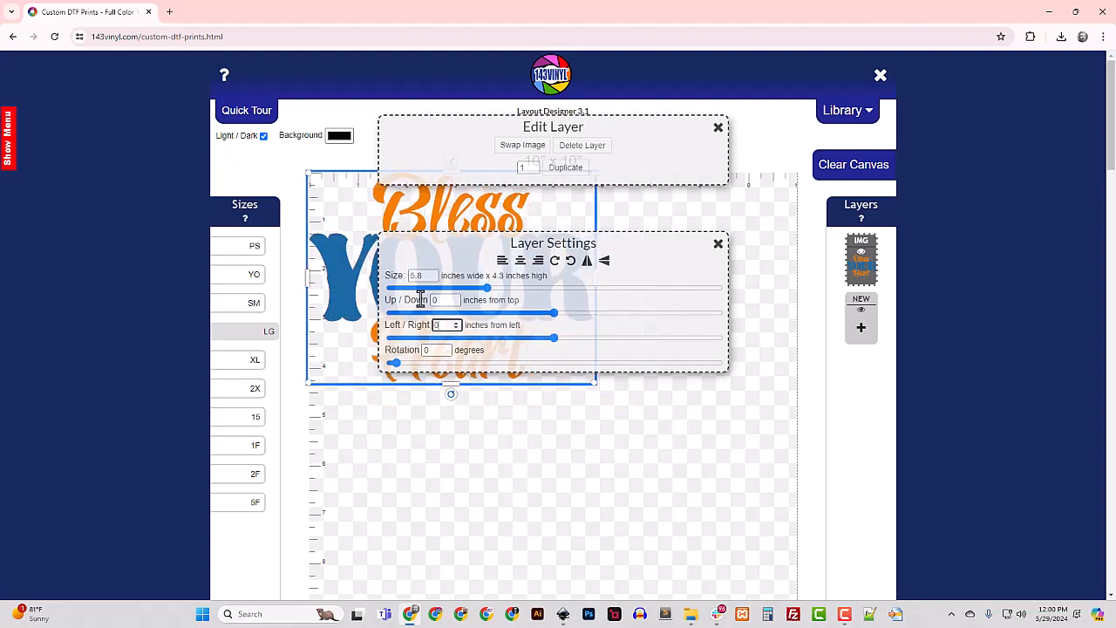
drag(429, 276, 397, 277)
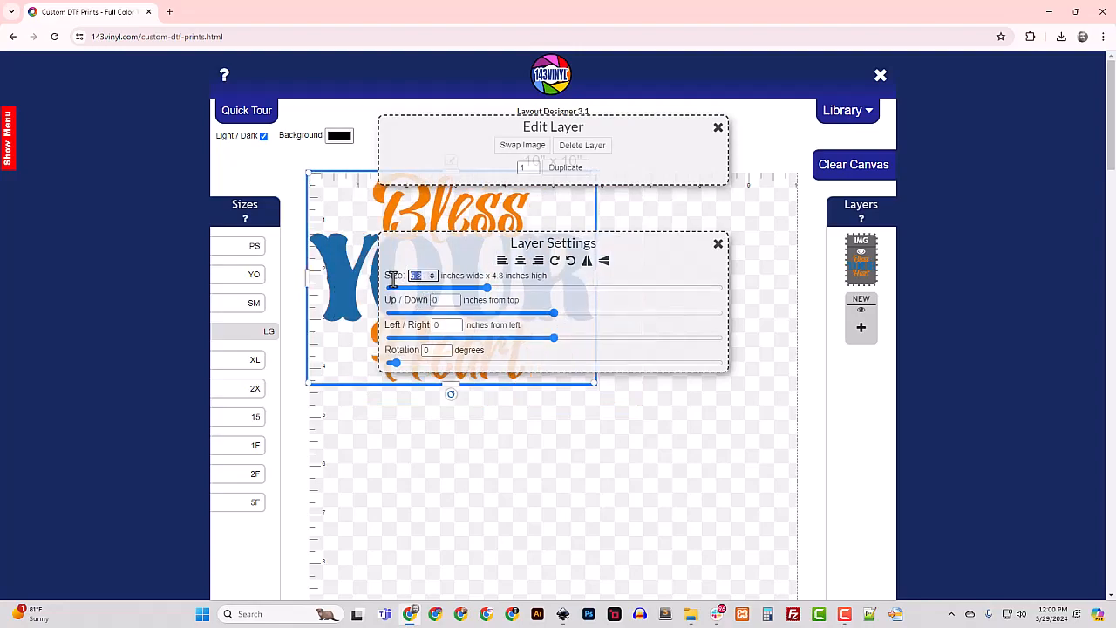
text(10)
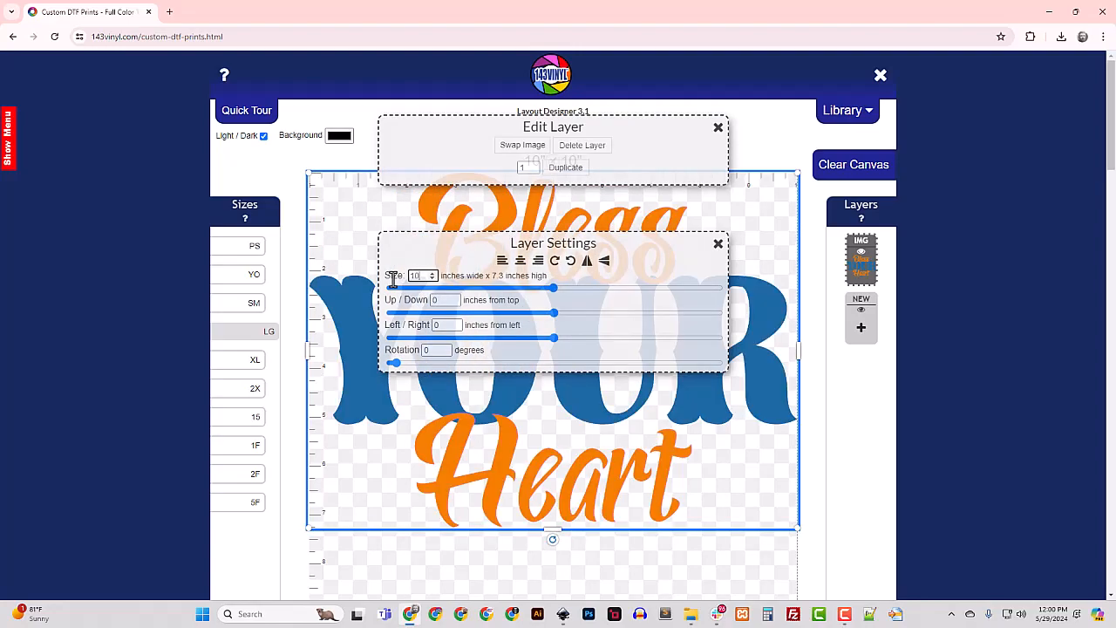
click(718, 244)
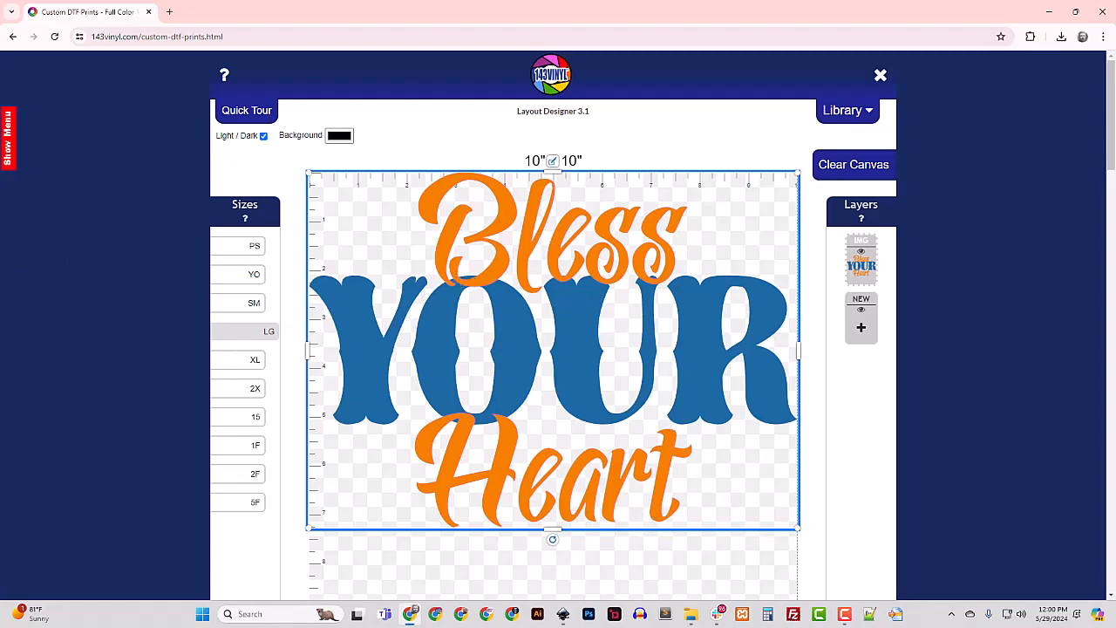
Step: Switch to Inkscape and use the Text tool to check the fonts of "YOUR" and "Bless"
key(alt+Tab)
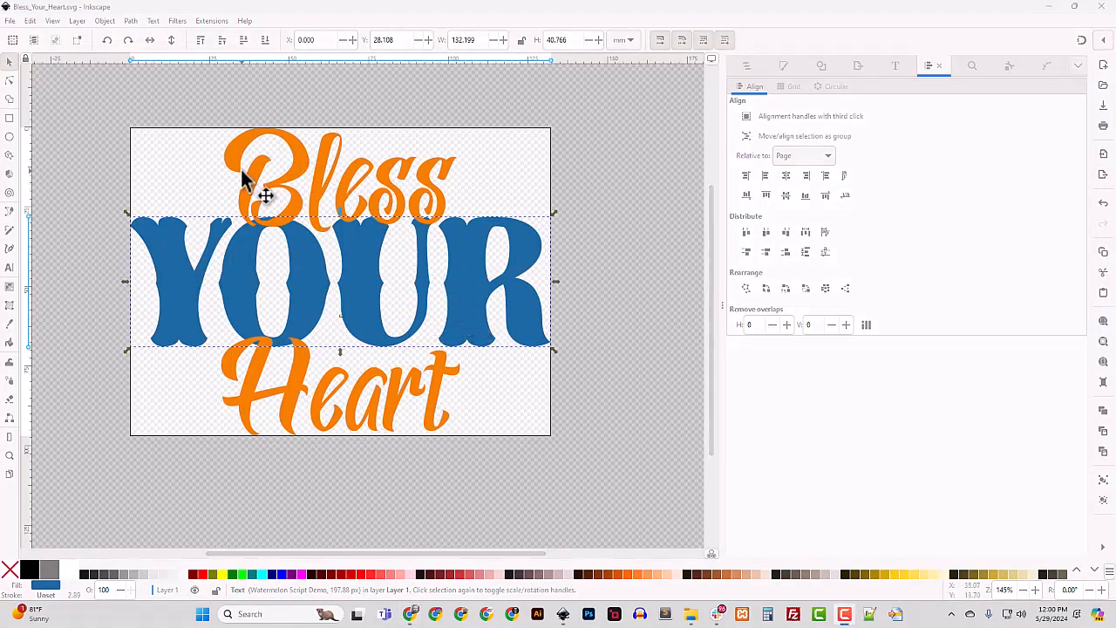
click(9, 267)
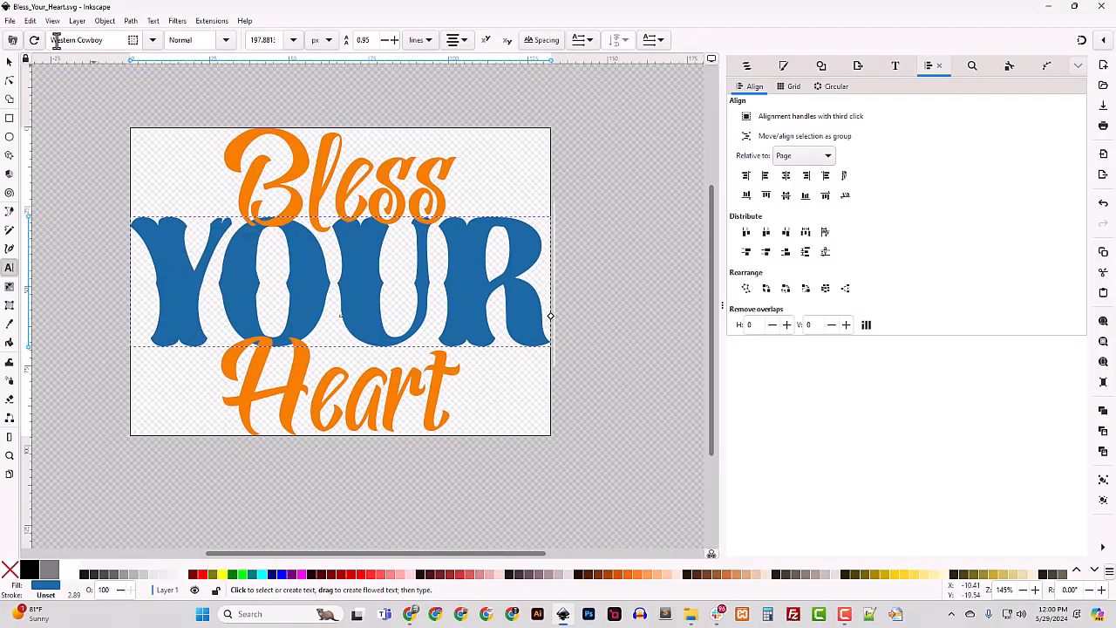
click(252, 277)
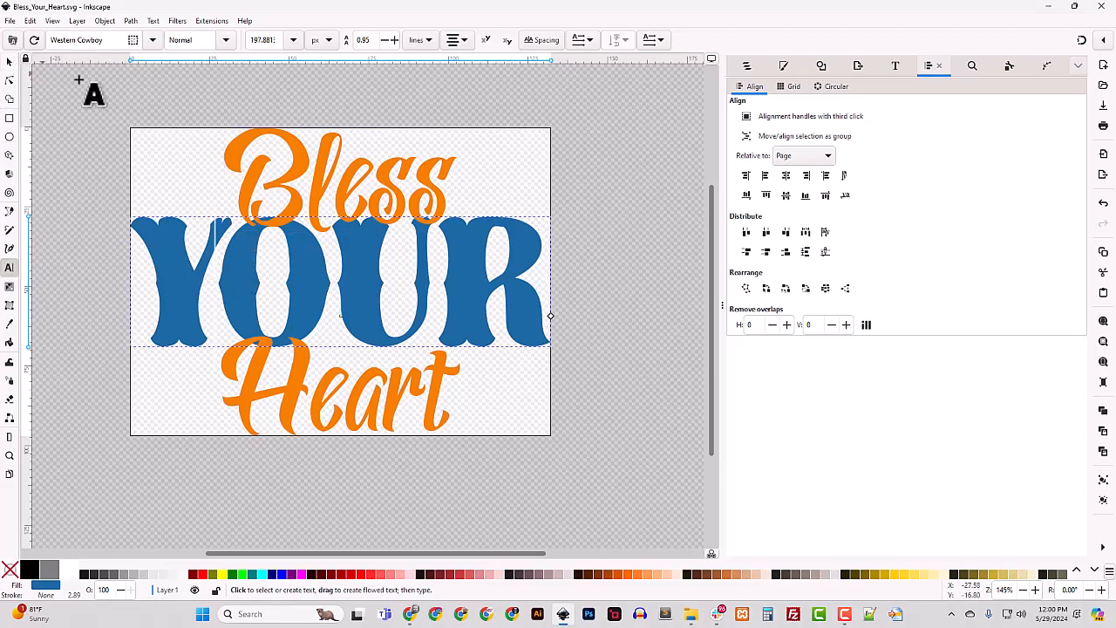
click(305, 170)
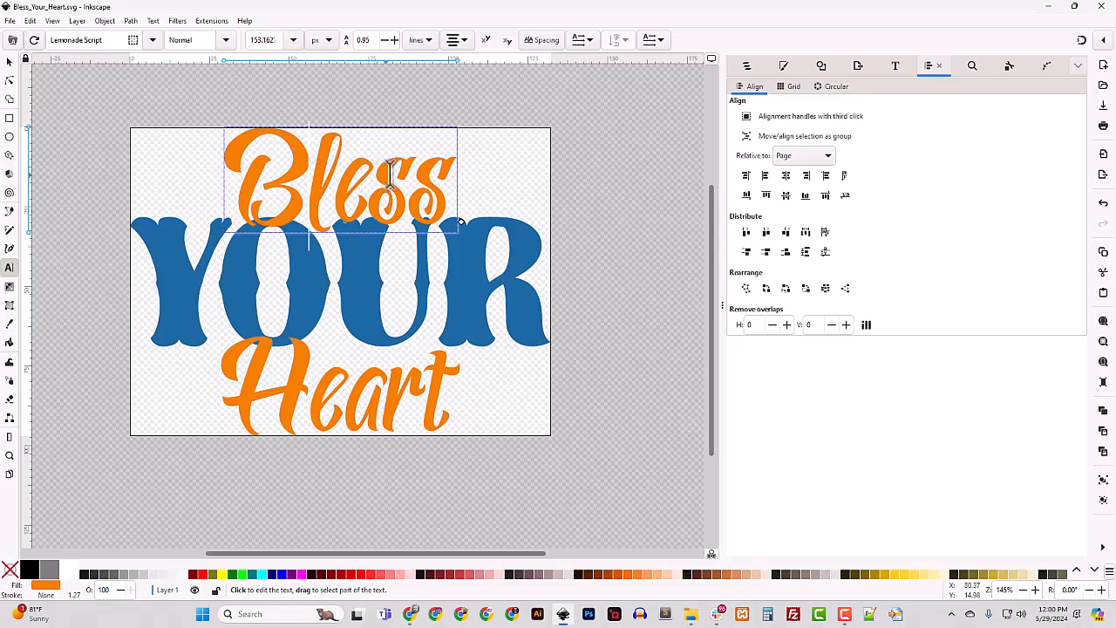
Step: Delete the letter "e" in the word "Heart" and enter it again
click(307, 376)
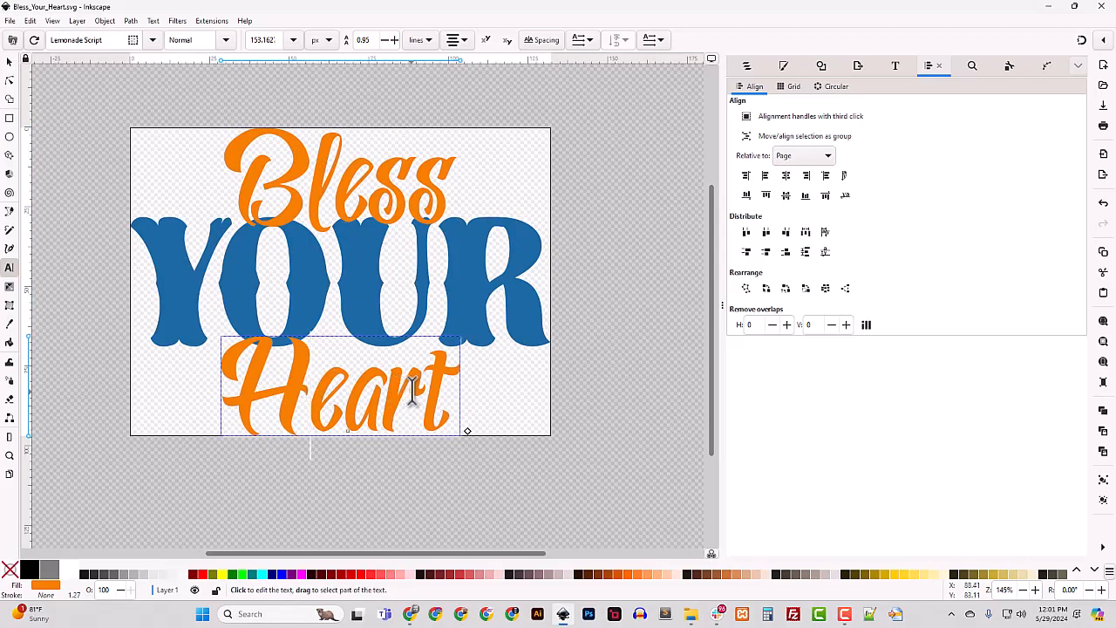
key(Delete)
text(e)
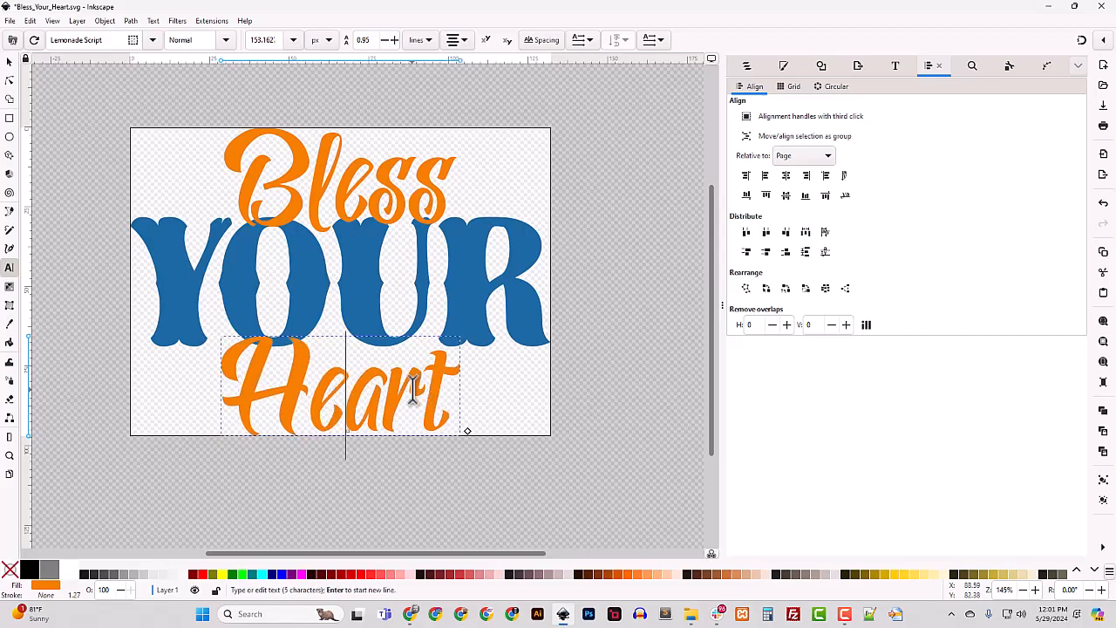
Step: Use the Node tool to check the "Heart" and "Bless" objects for editable path nodes
click(8, 63)
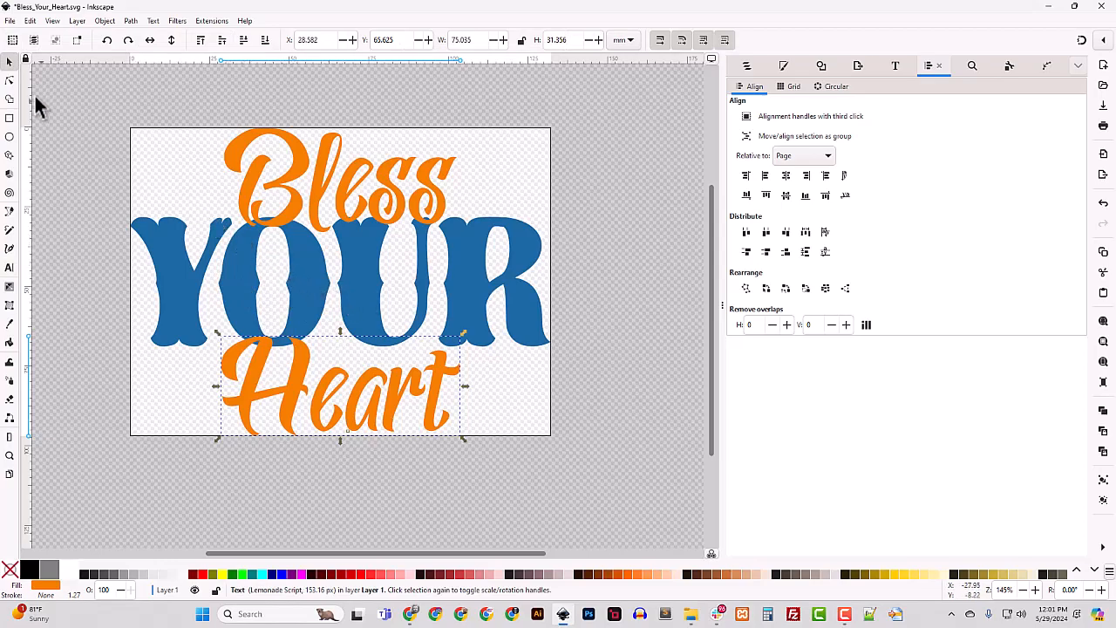
click(9, 80)
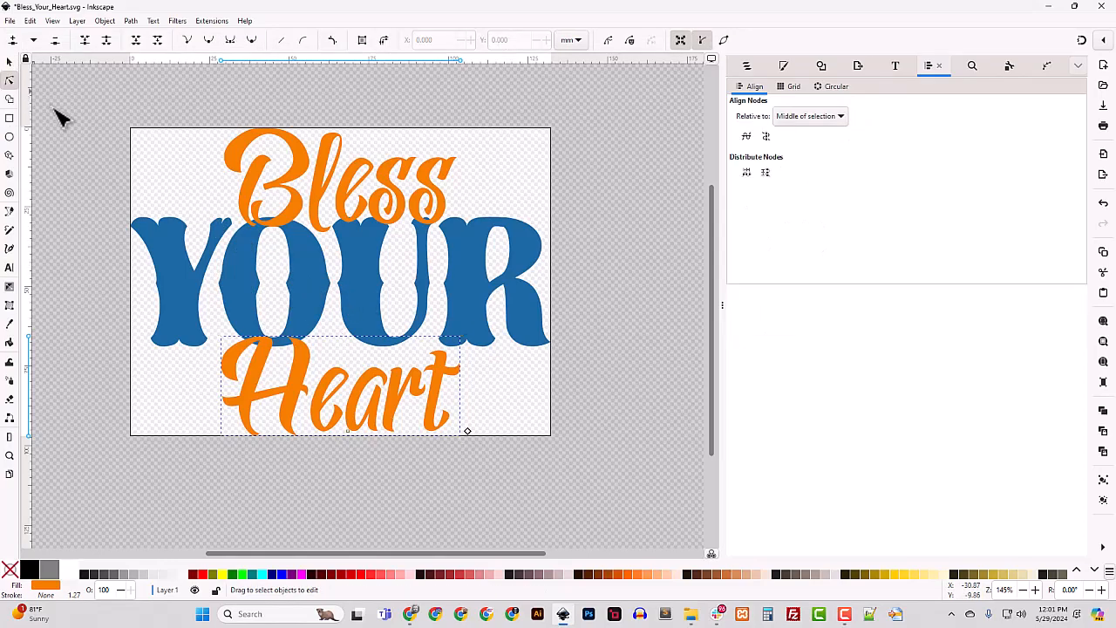
click(320, 186)
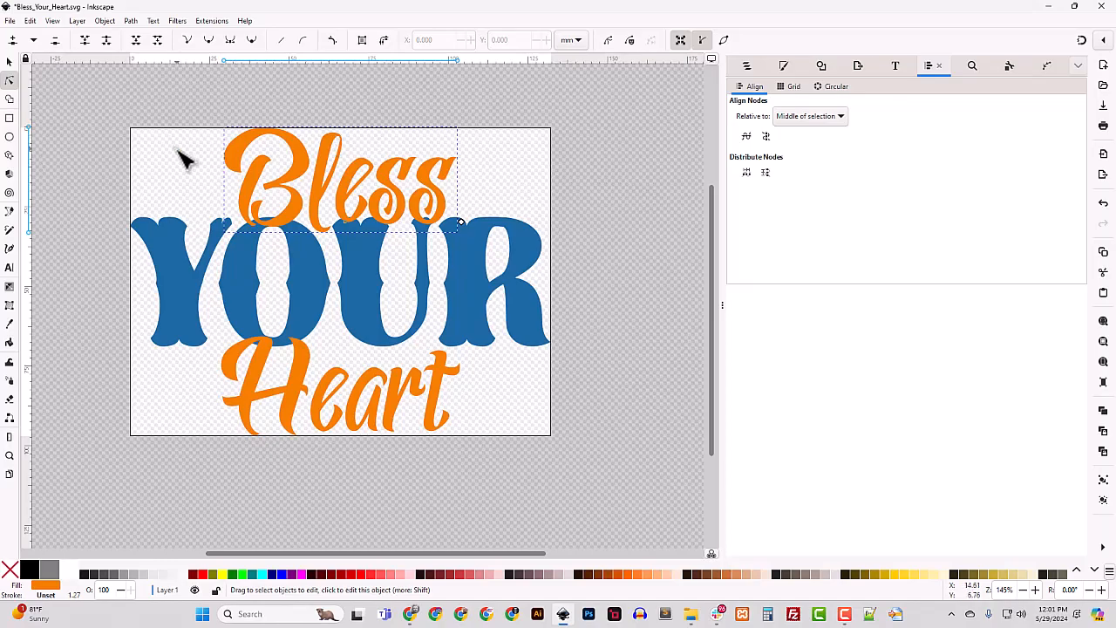
click(9, 61)
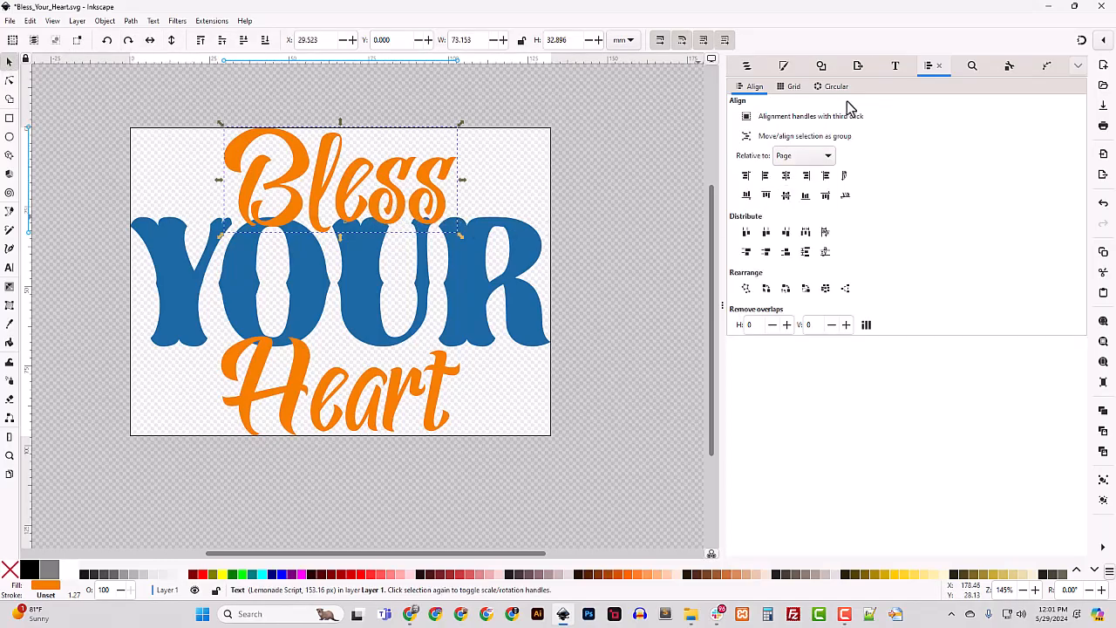
Step: Review the Text and Font settings of "Bless", and show the list of objects in Layer 1
click(105, 20)
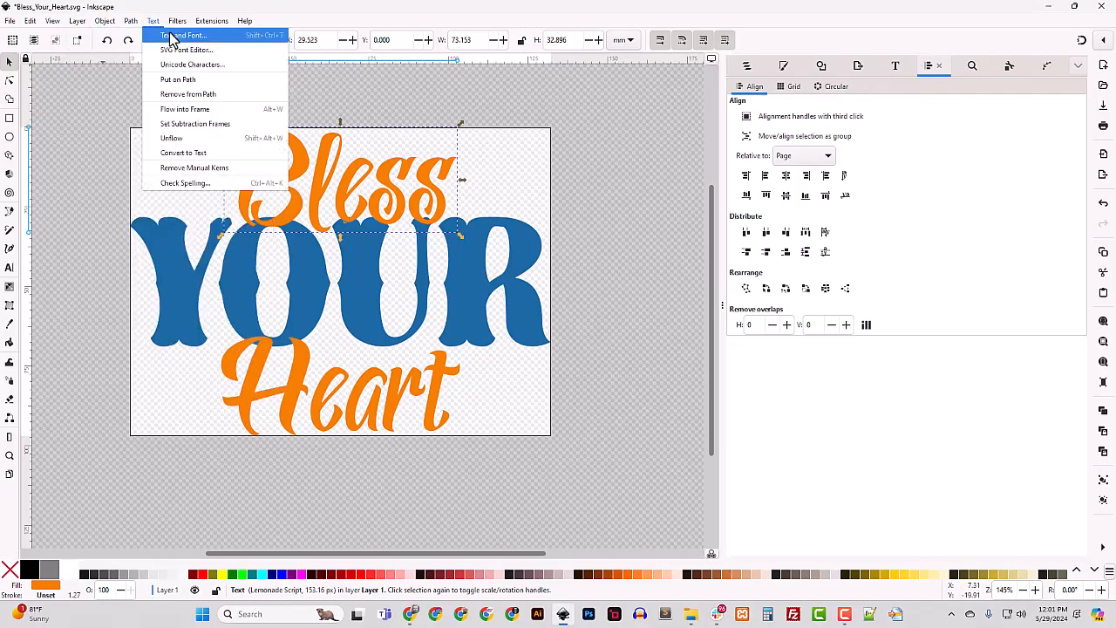
click(172, 36)
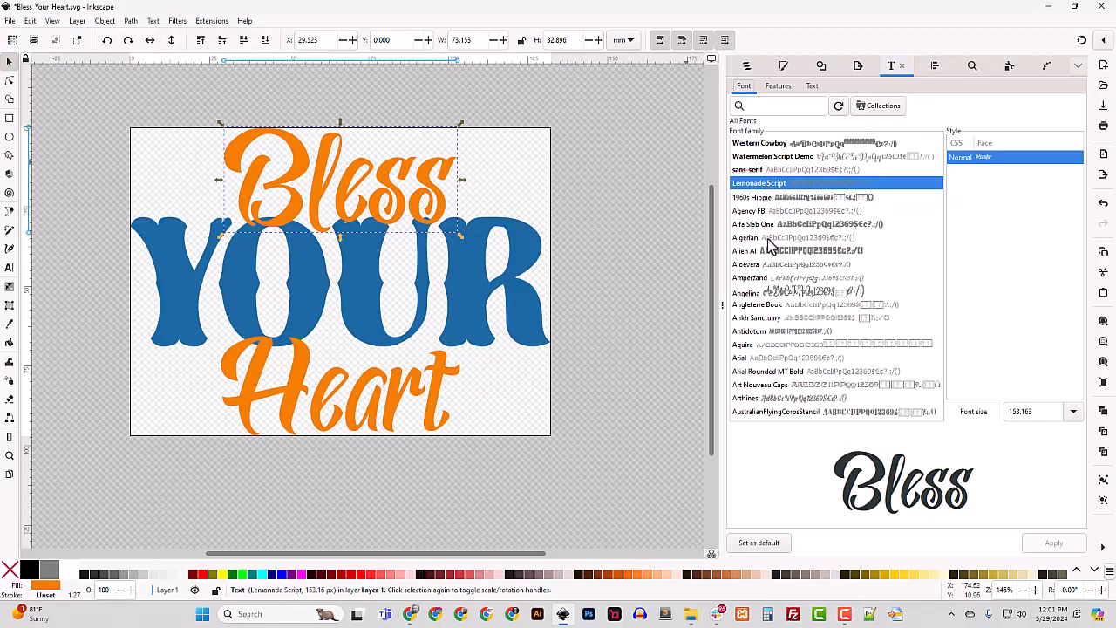
click(747, 68)
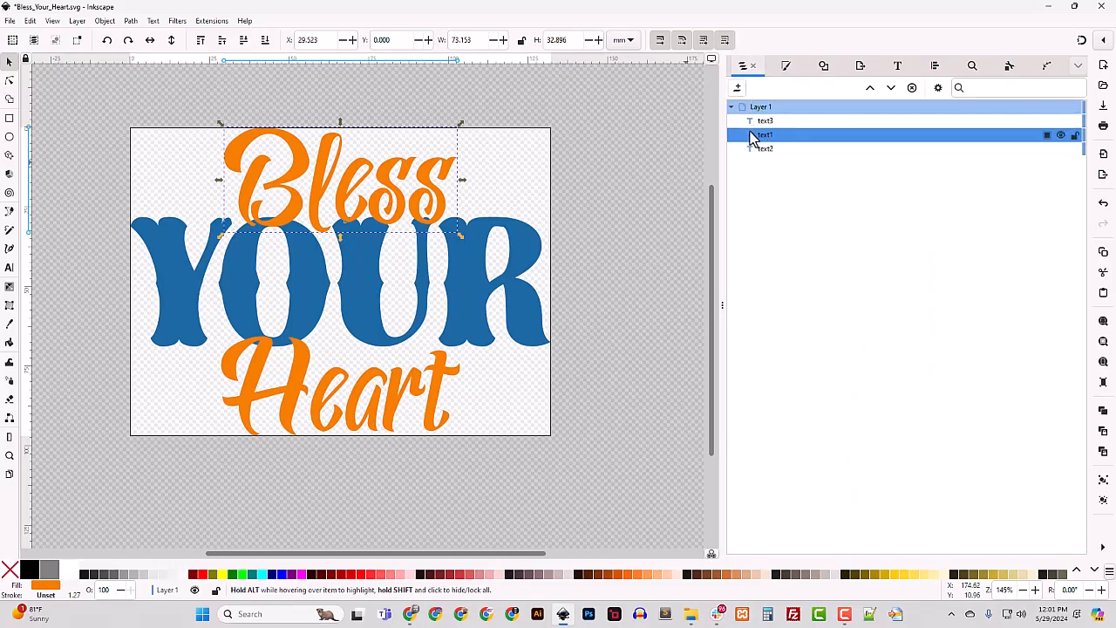
Step: Check the installed Inkscape version in the About Inkscape window, and close the window
click(245, 22)
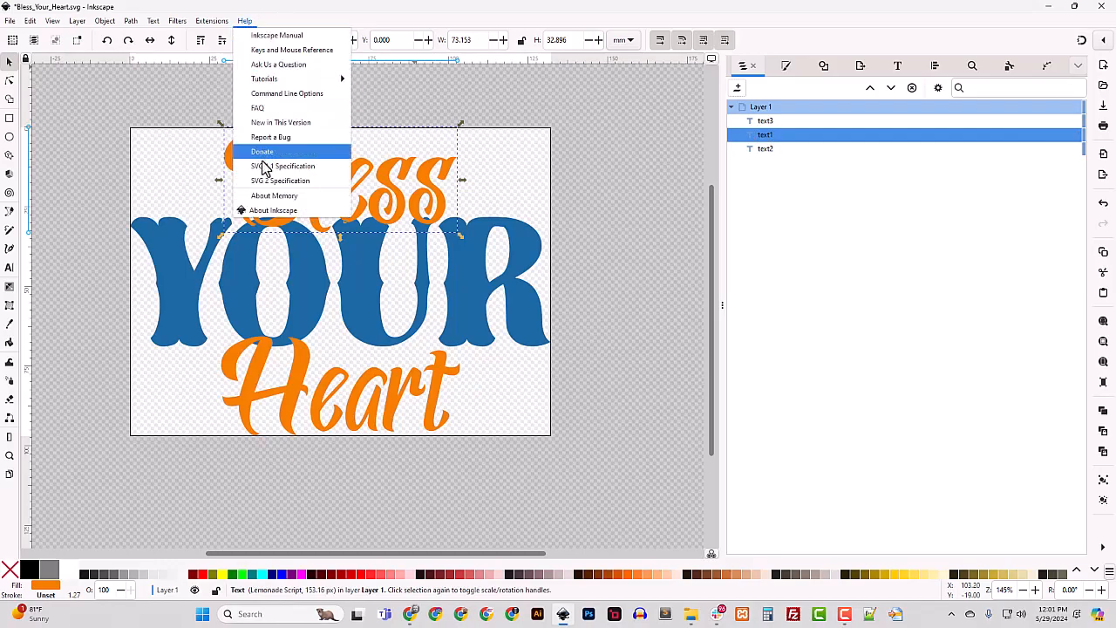
click(271, 213)
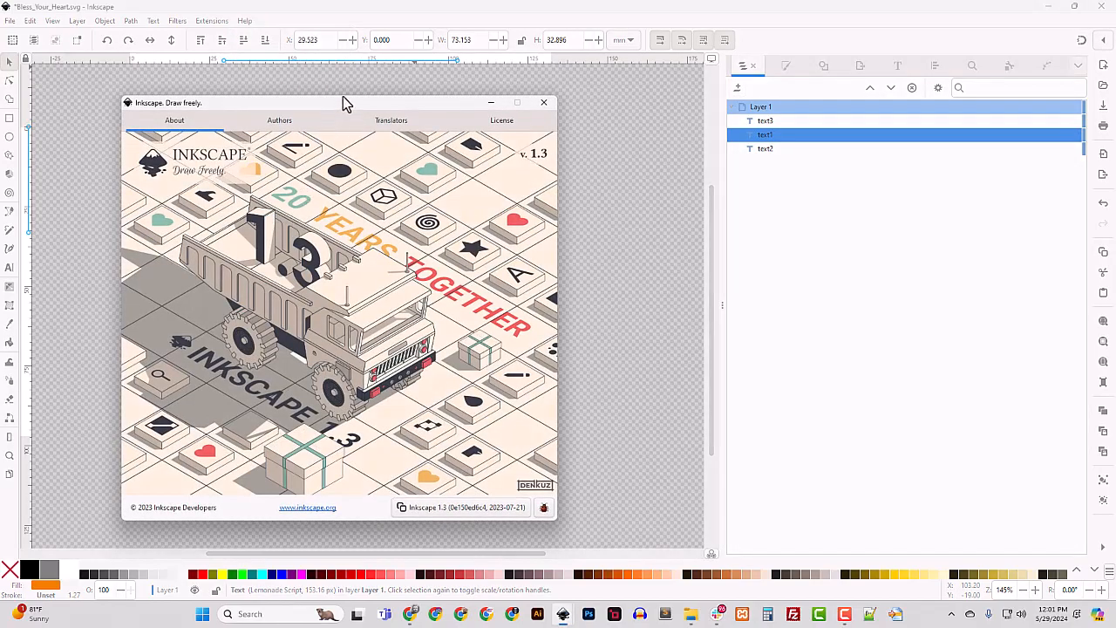
drag(345, 103, 430, 95)
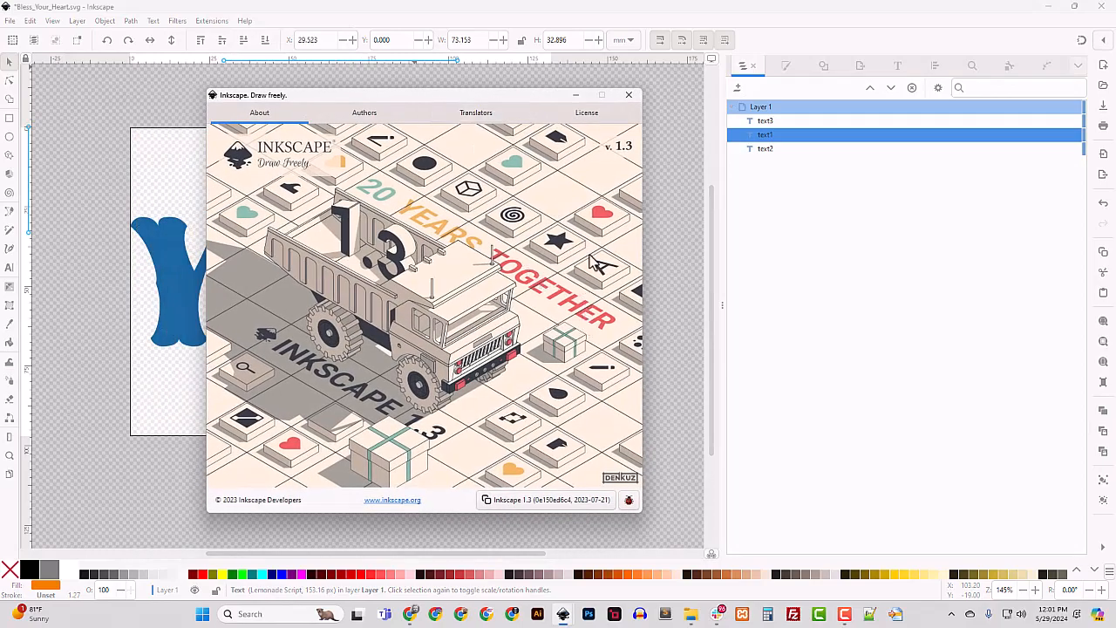
click(628, 94)
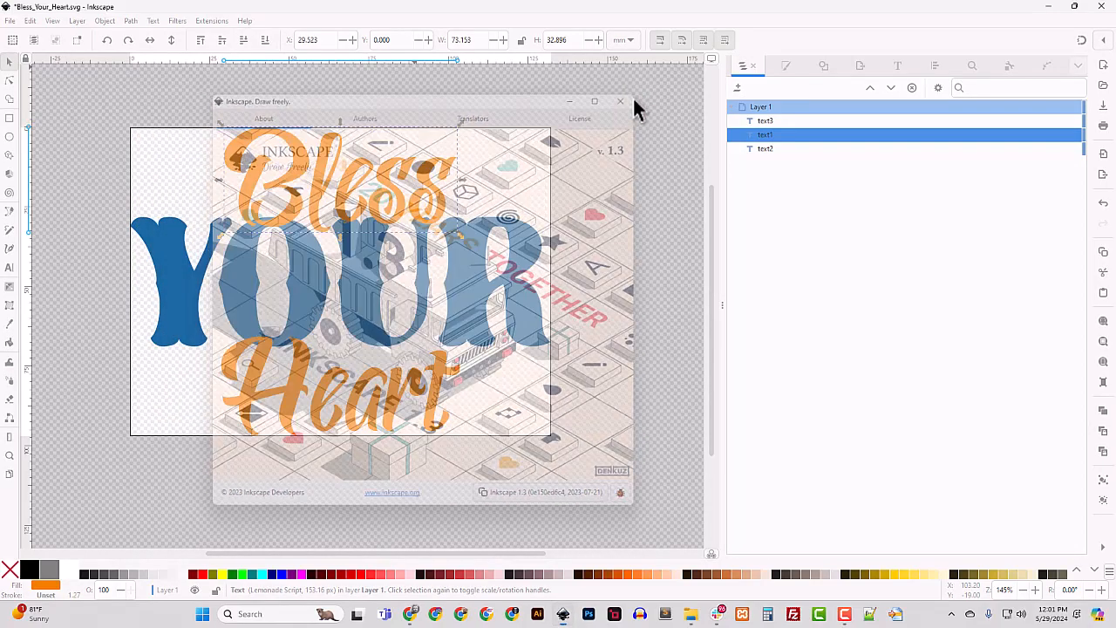
Step: Convert the "Bless" text object to a path with Object to Path
click(765, 150)
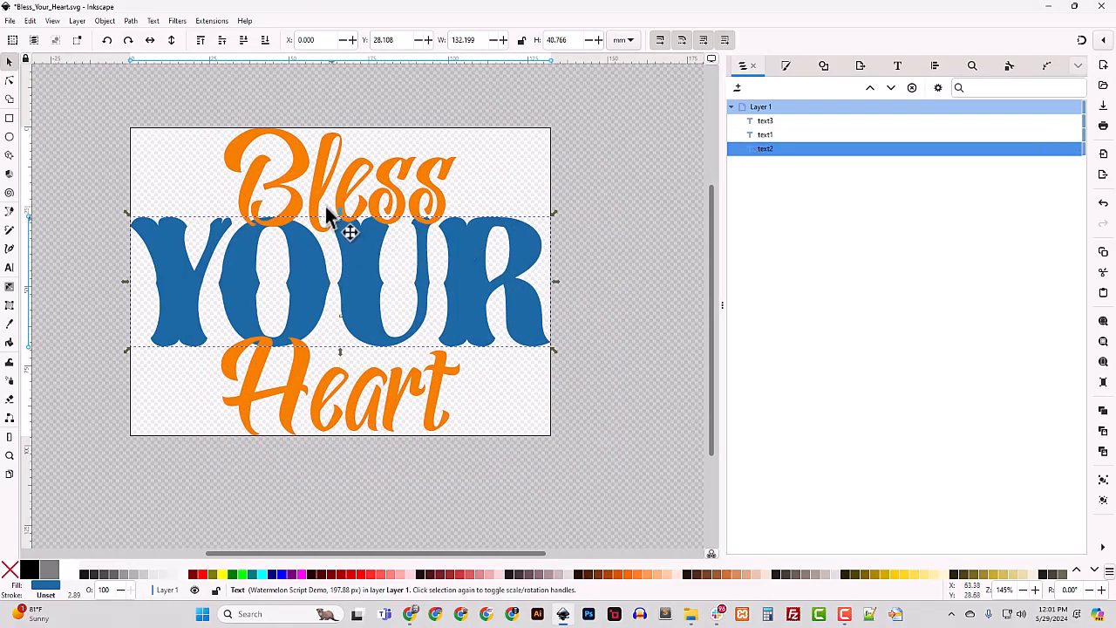
click(294, 166)
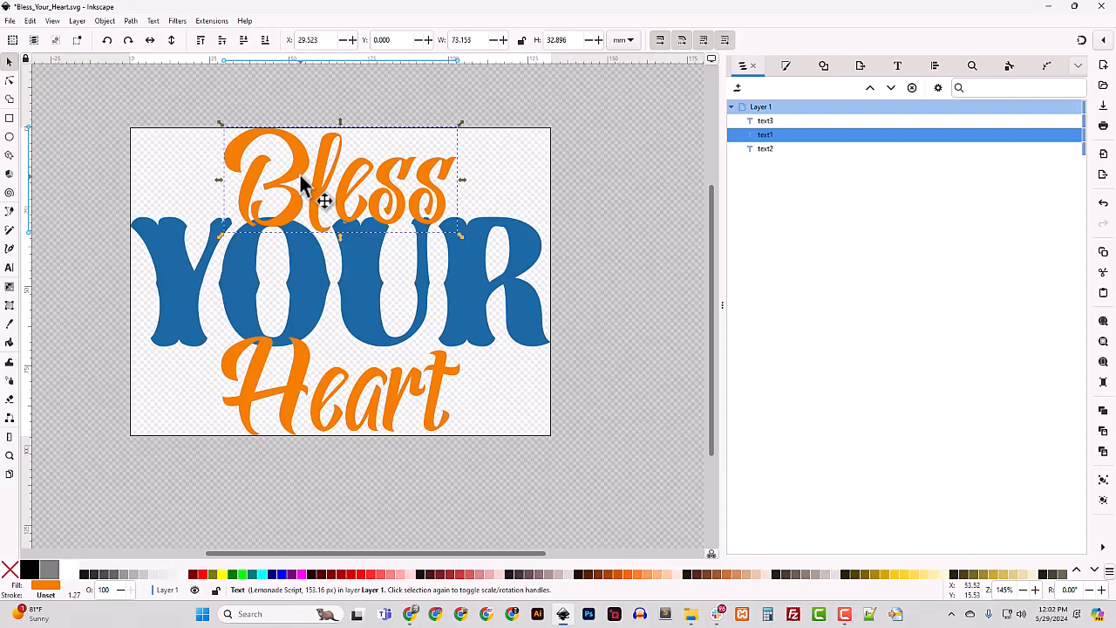
click(130, 21)
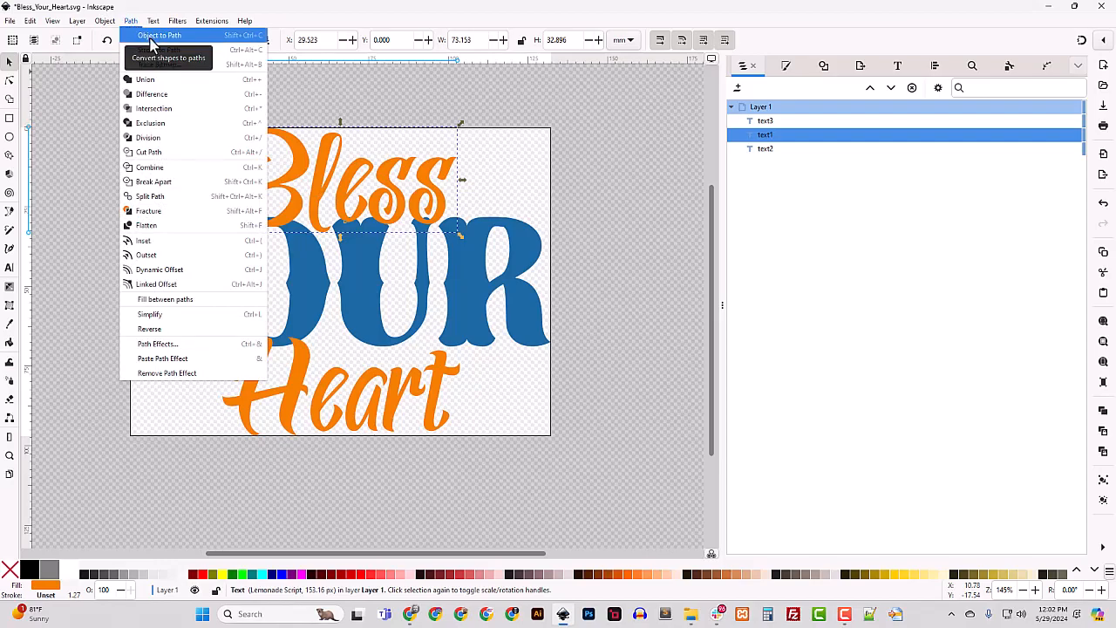
click(155, 35)
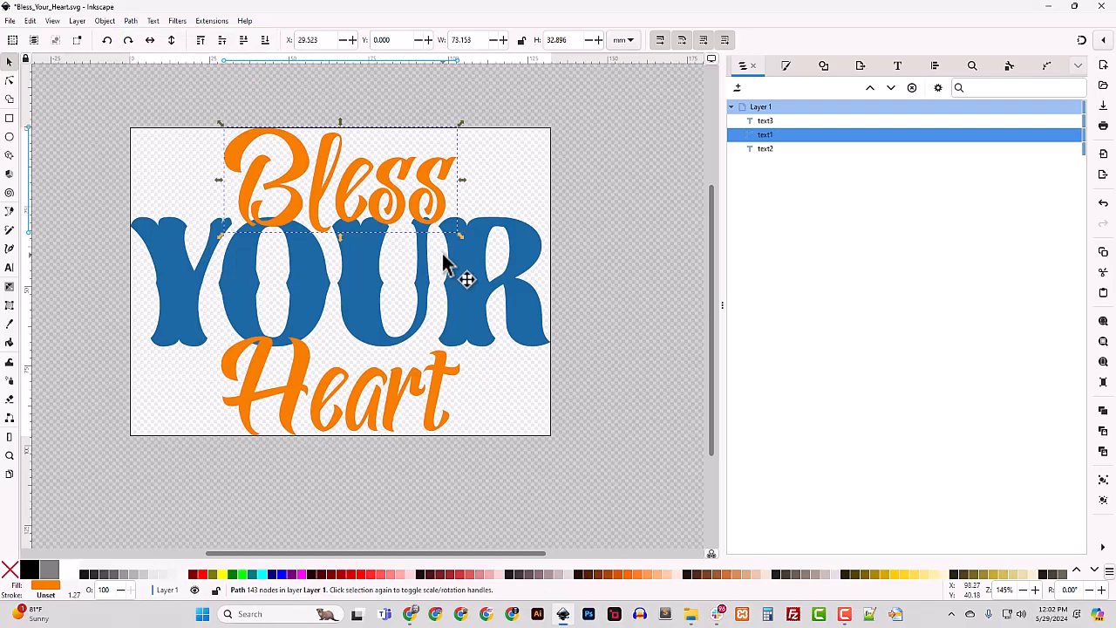
Step: Examine the path nodes of "Bless" with the Node tool, undo the trial node edit on its "e", and deselect the object
click(755, 151)
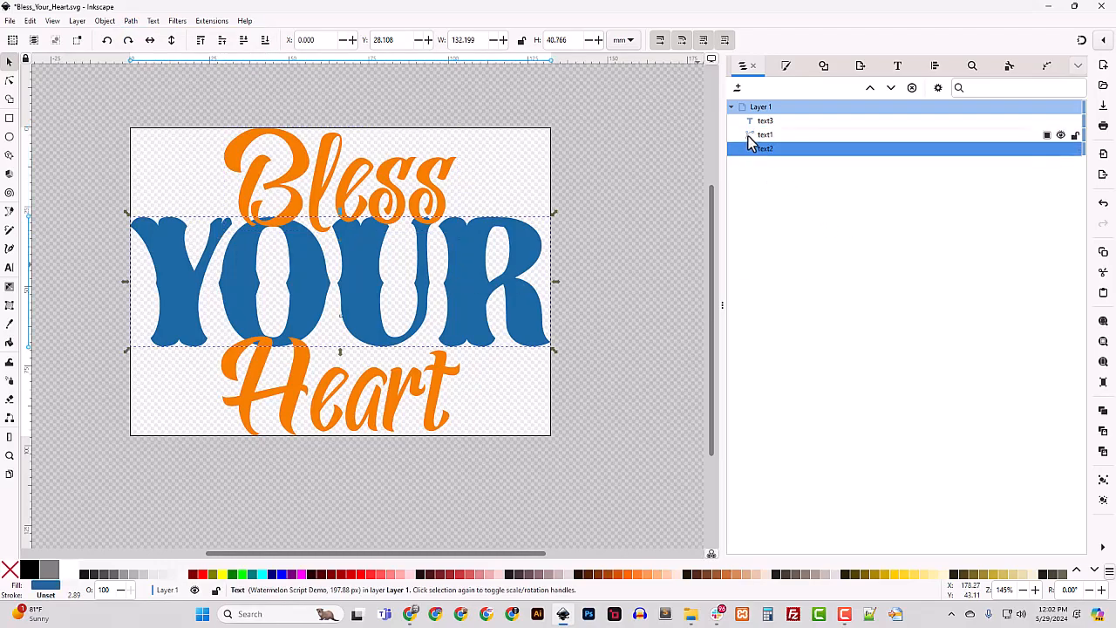
click(750, 136)
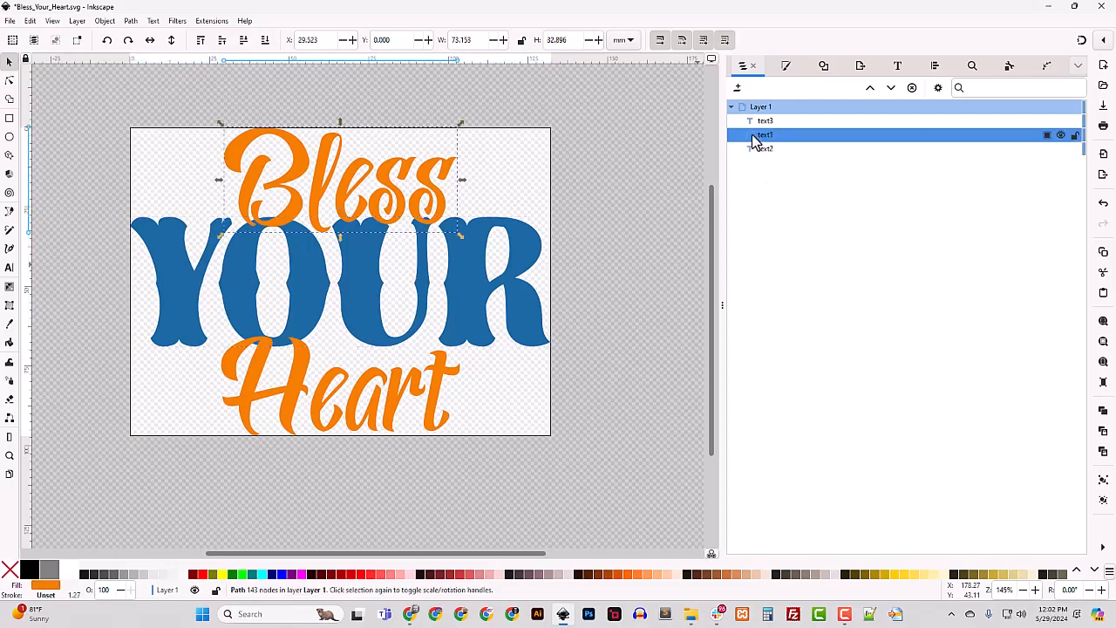
click(10, 80)
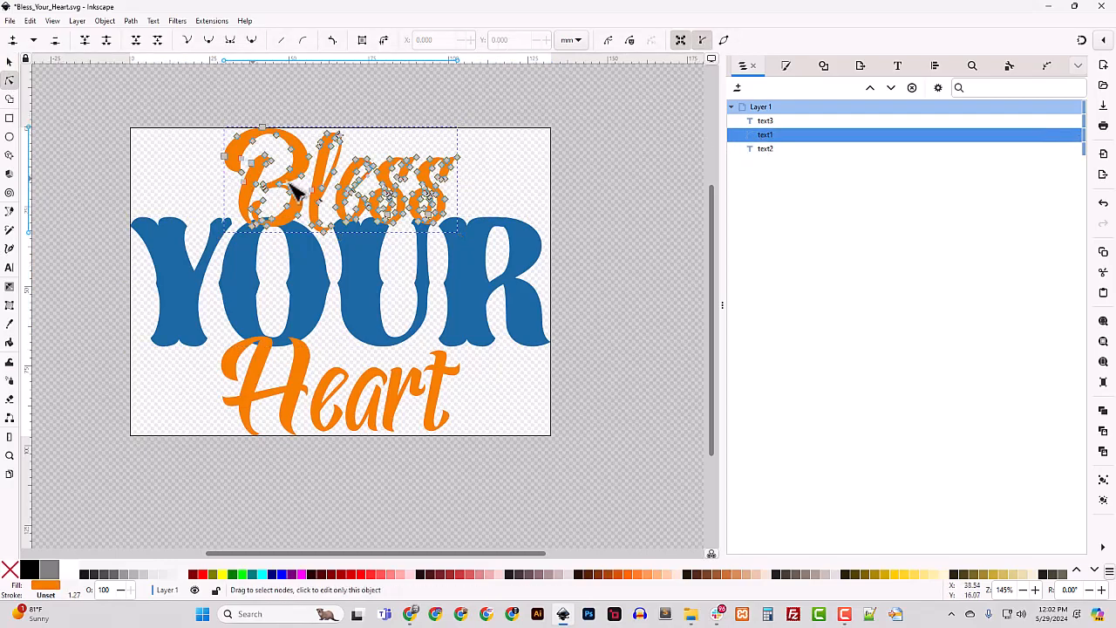
click(372, 161)
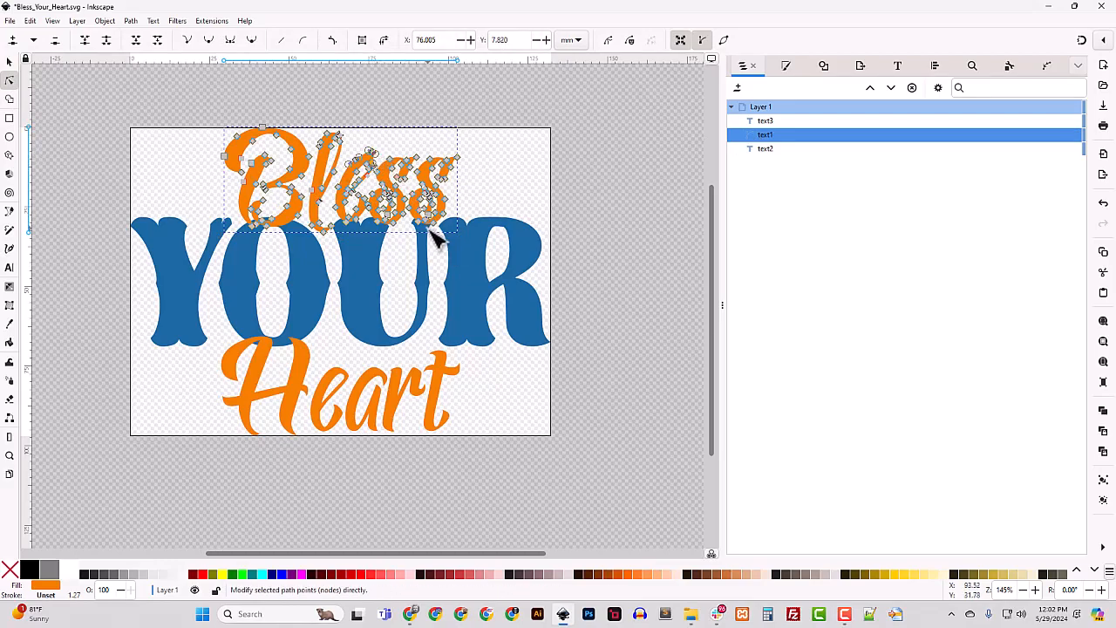
key(ctrl+z)
click(485, 208)
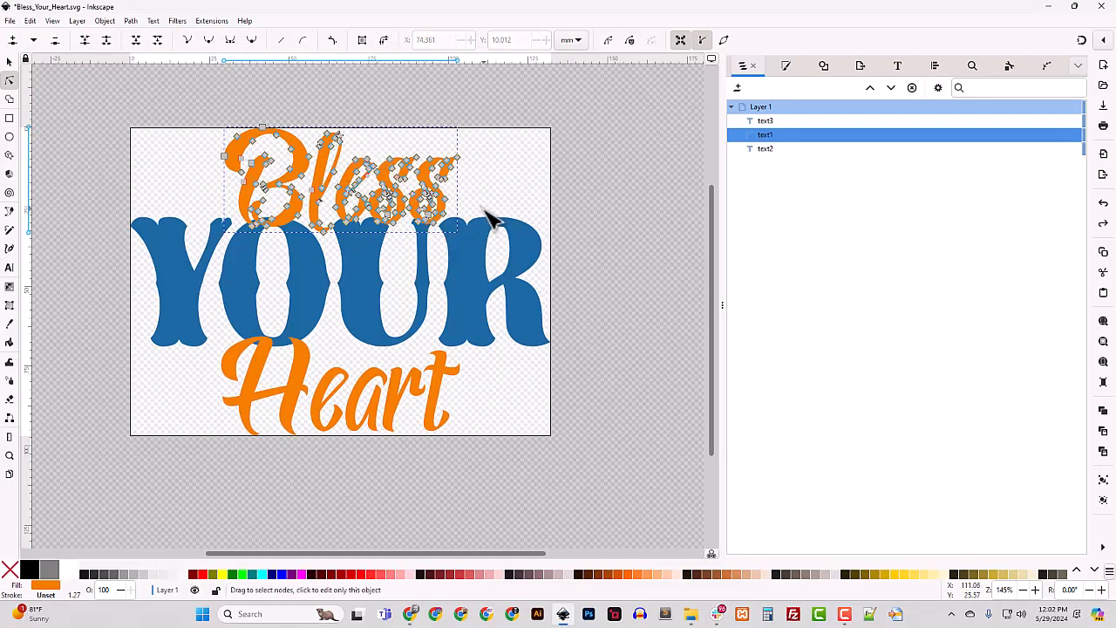
click(492, 210)
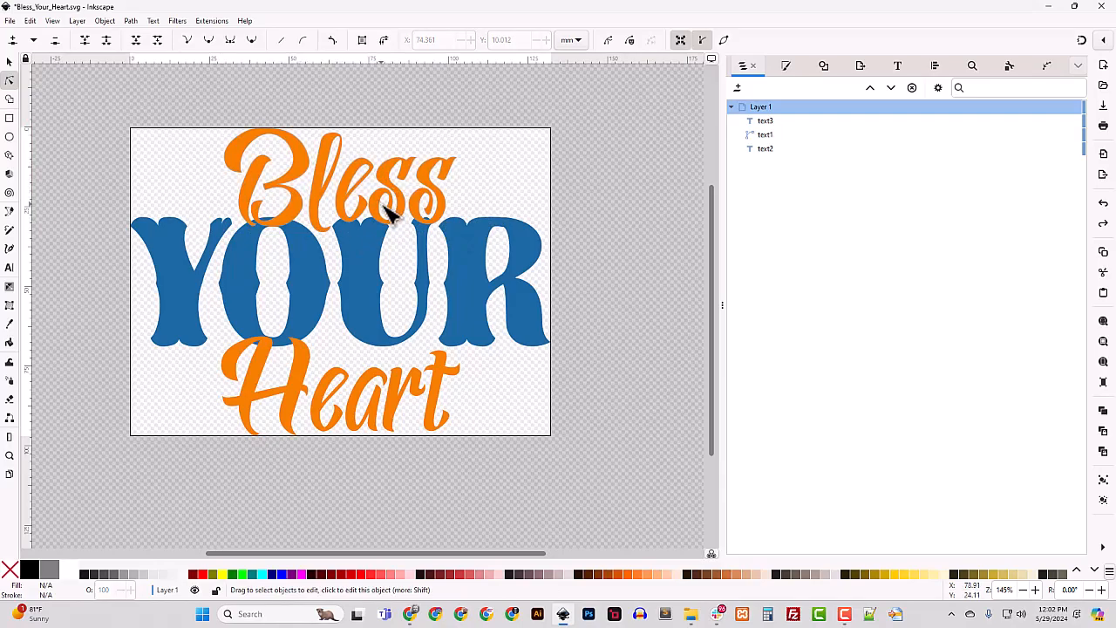
Step: Convert the "YOUR" and "Heart" text objects to paths with Object to Path
click(11, 63)
click(470, 314)
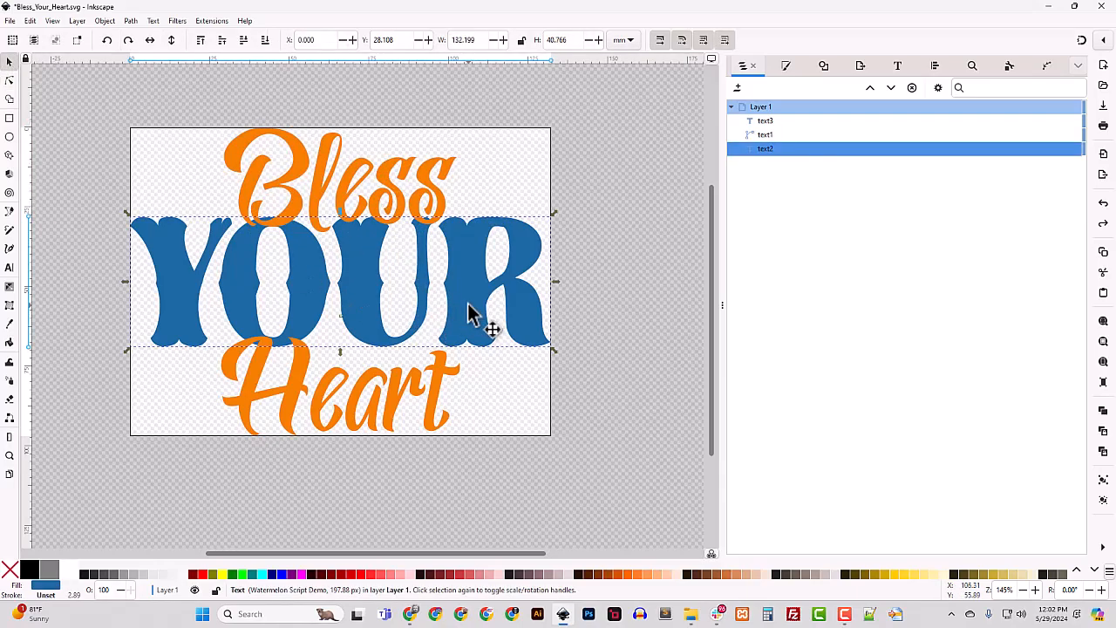
key(shift+ctrl+c)
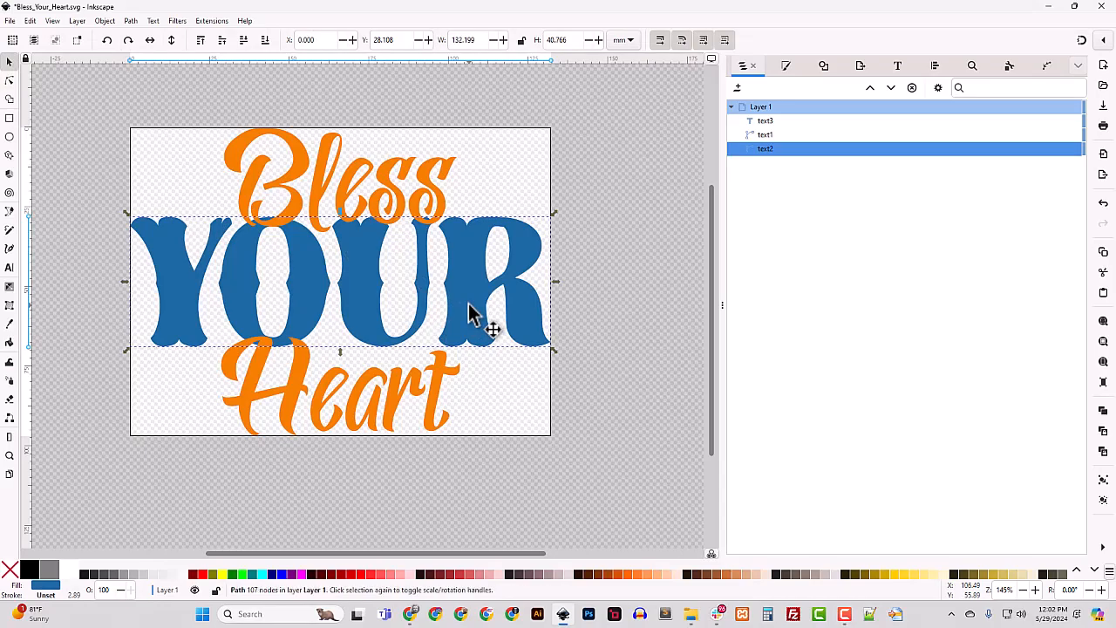
click(131, 23)
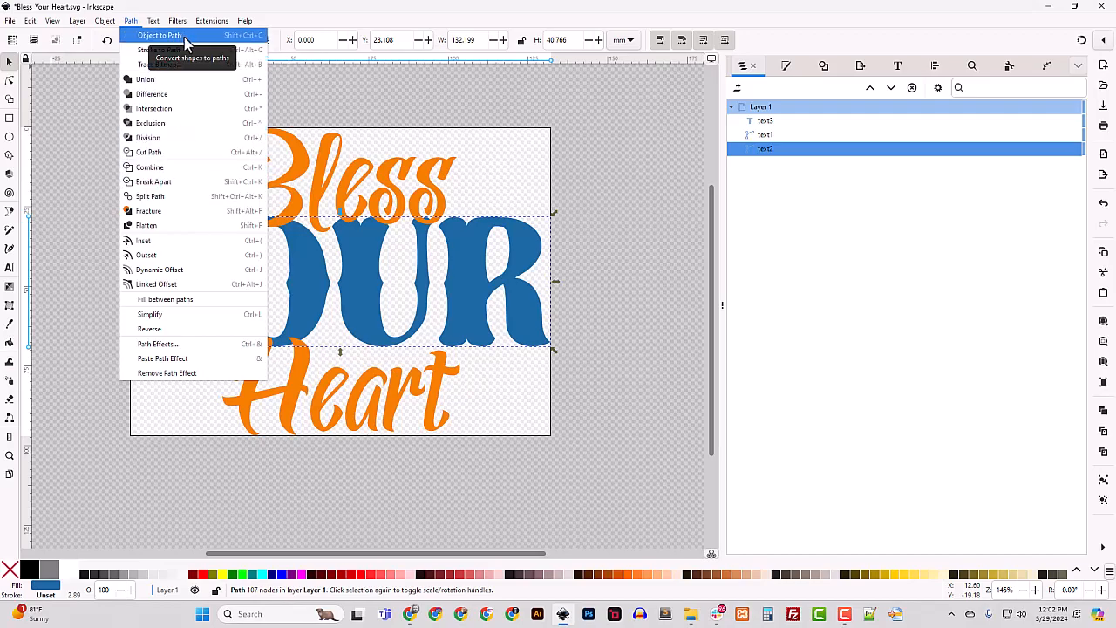
click(336, 19)
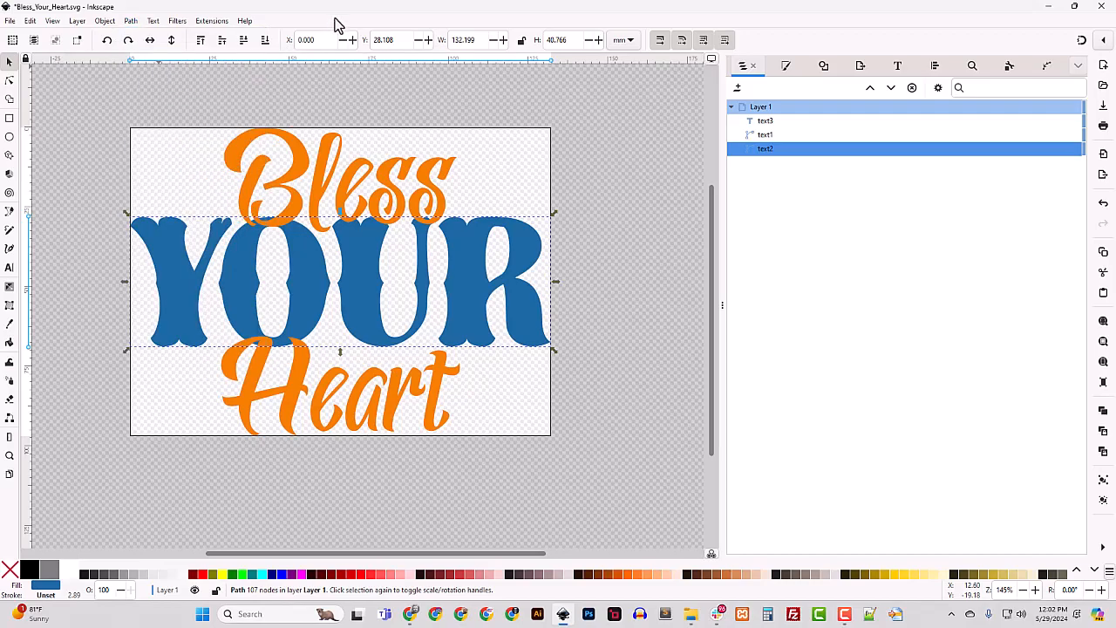
click(391, 397)
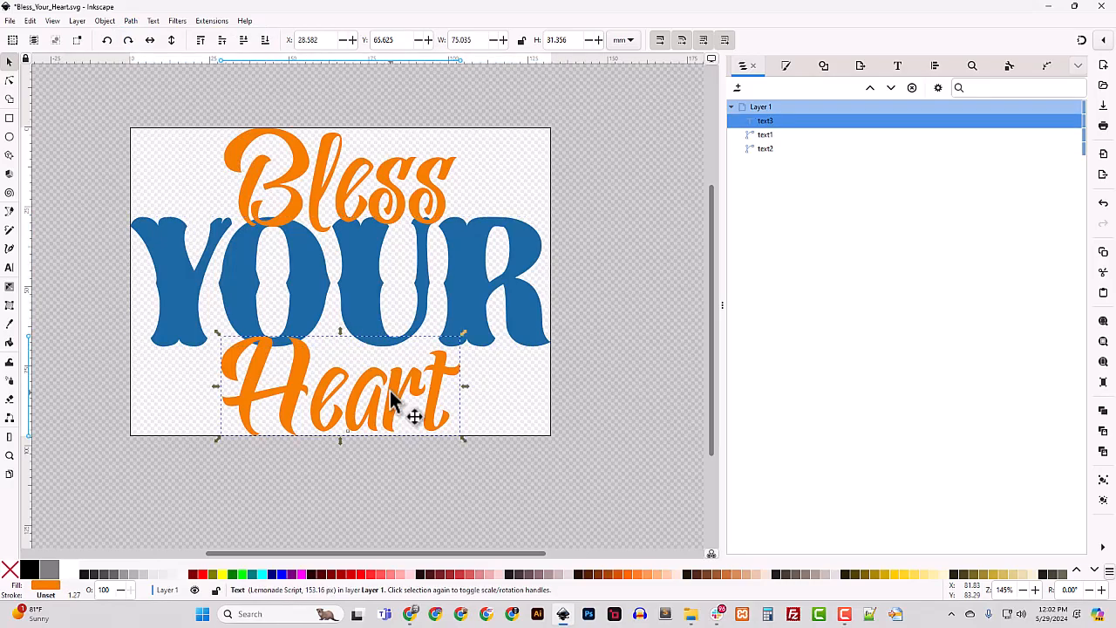
key(ctrl+shift+c)
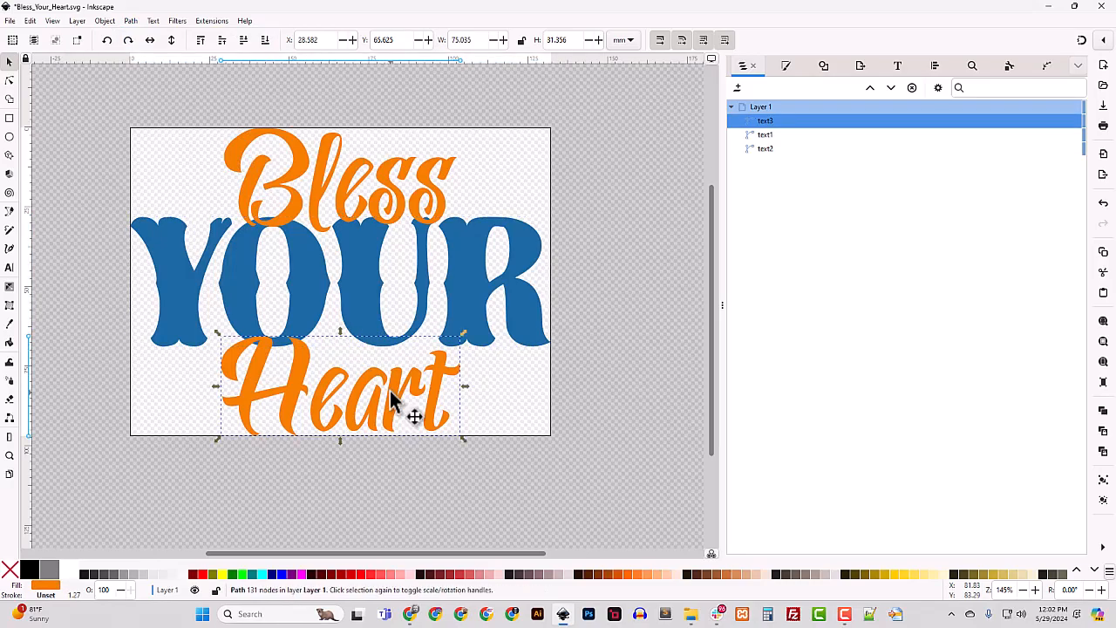
Step: Use the Node tool to check "Heart", "YOUR" and "Bless" for editable path nodes
click(10, 79)
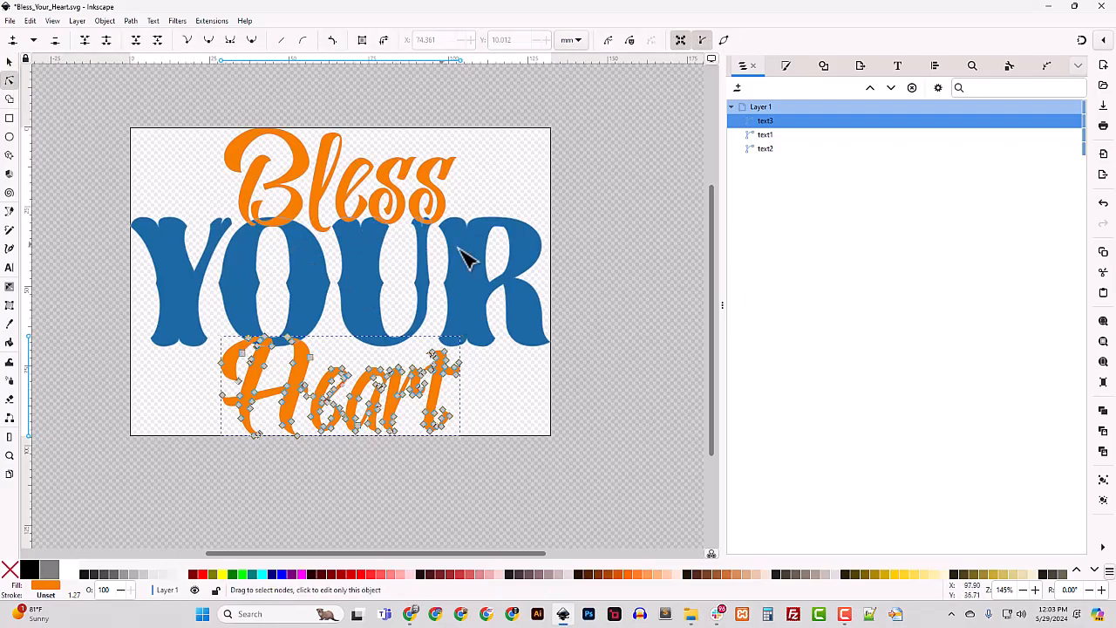
click(482, 271)
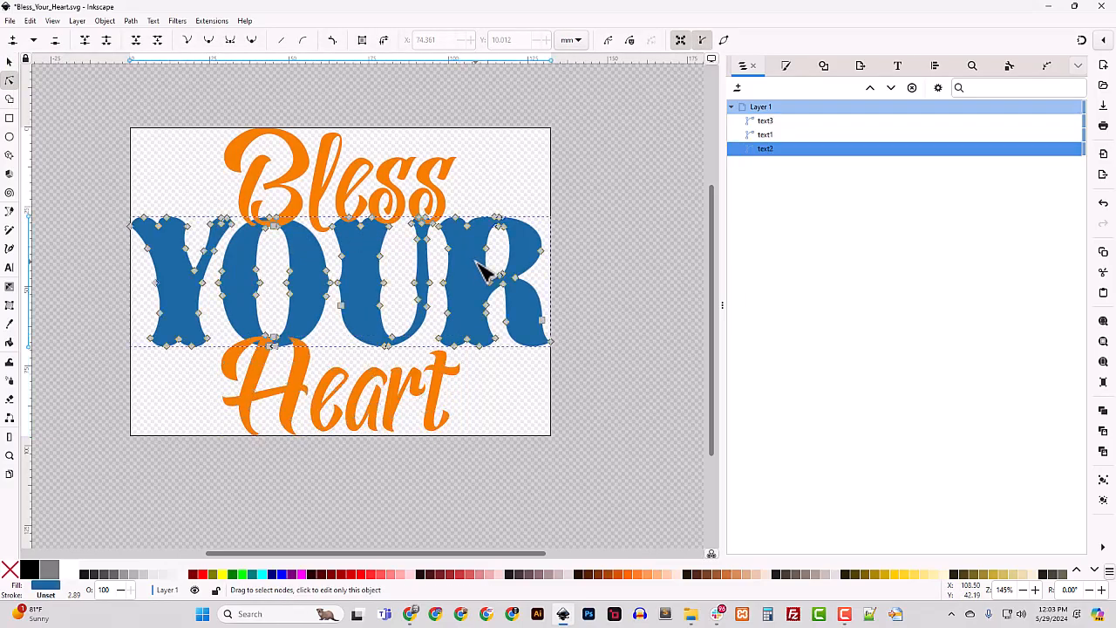
click(430, 179)
click(397, 391)
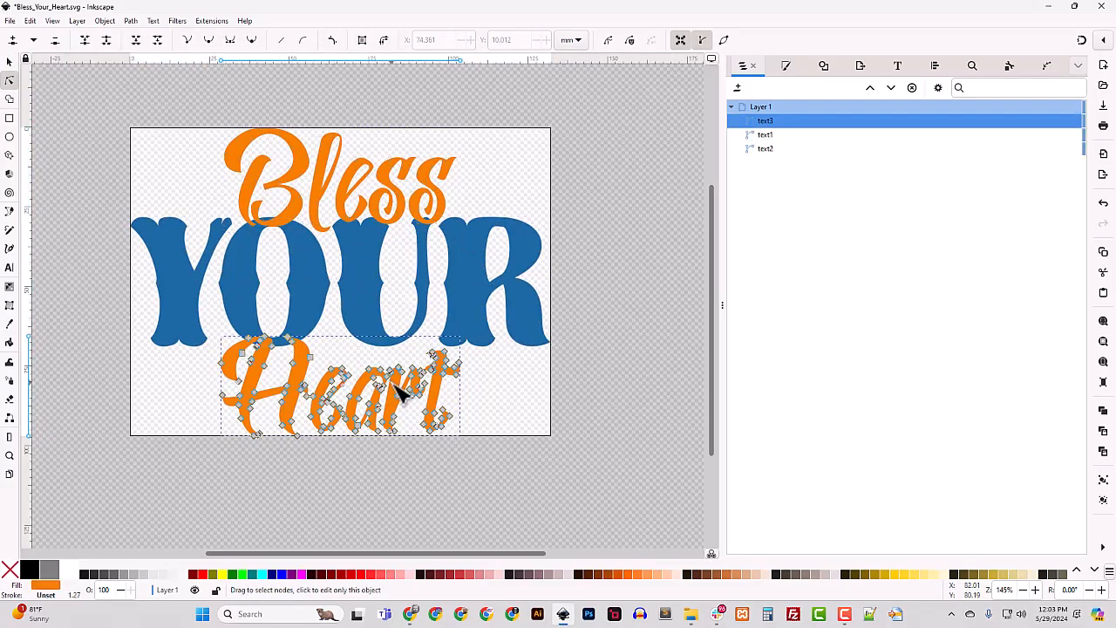
Step: Save the converted design under its current file name and minimize Inkscape
click(9, 21)
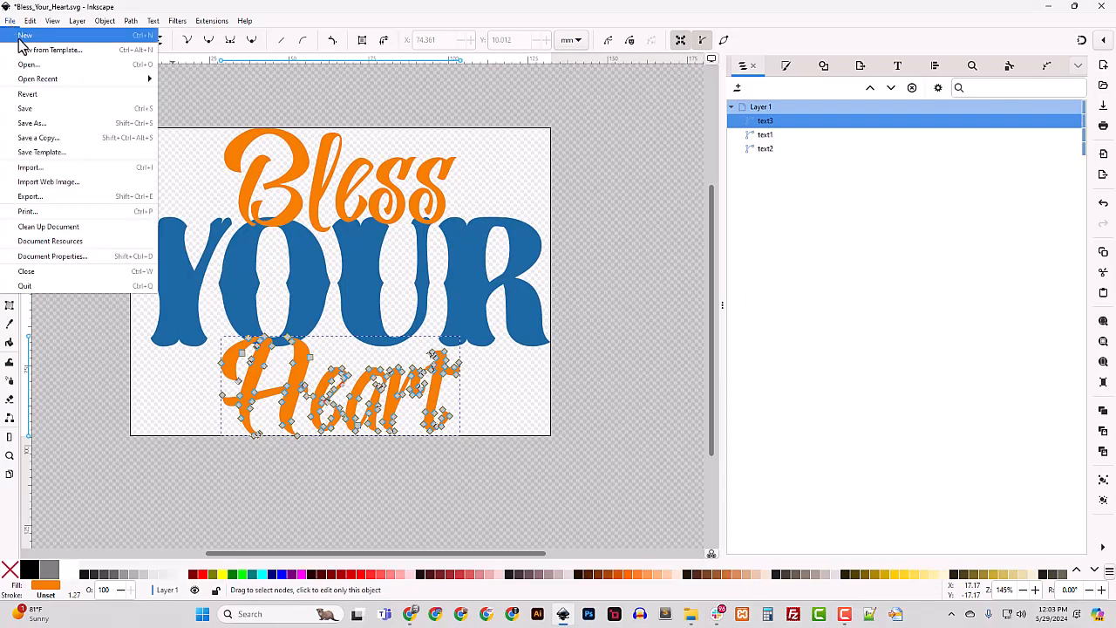
click(45, 111)
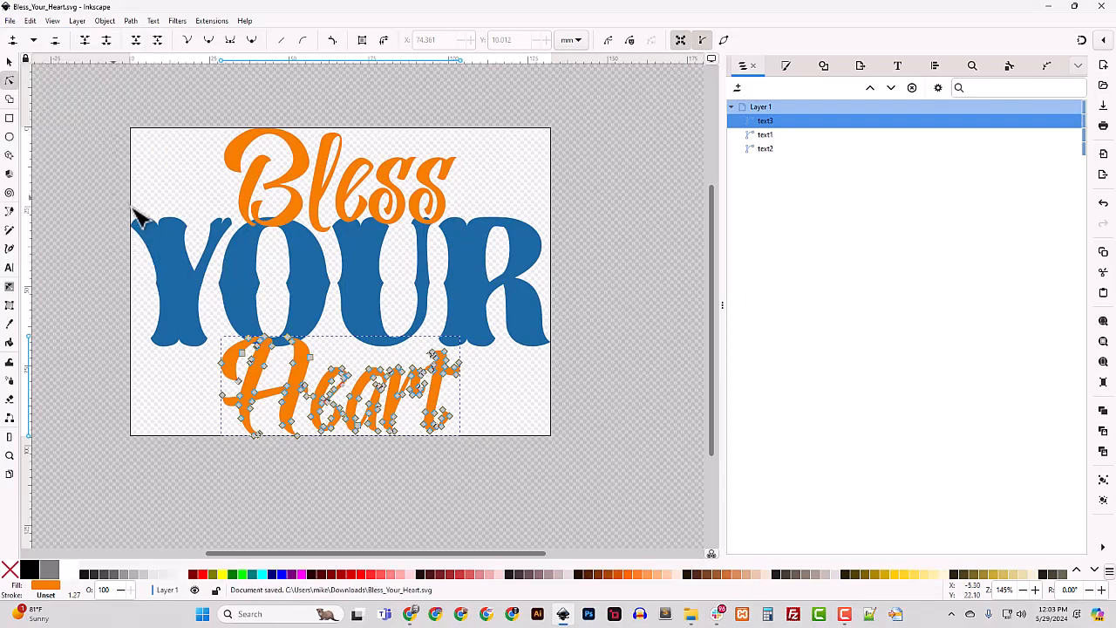
click(1048, 6)
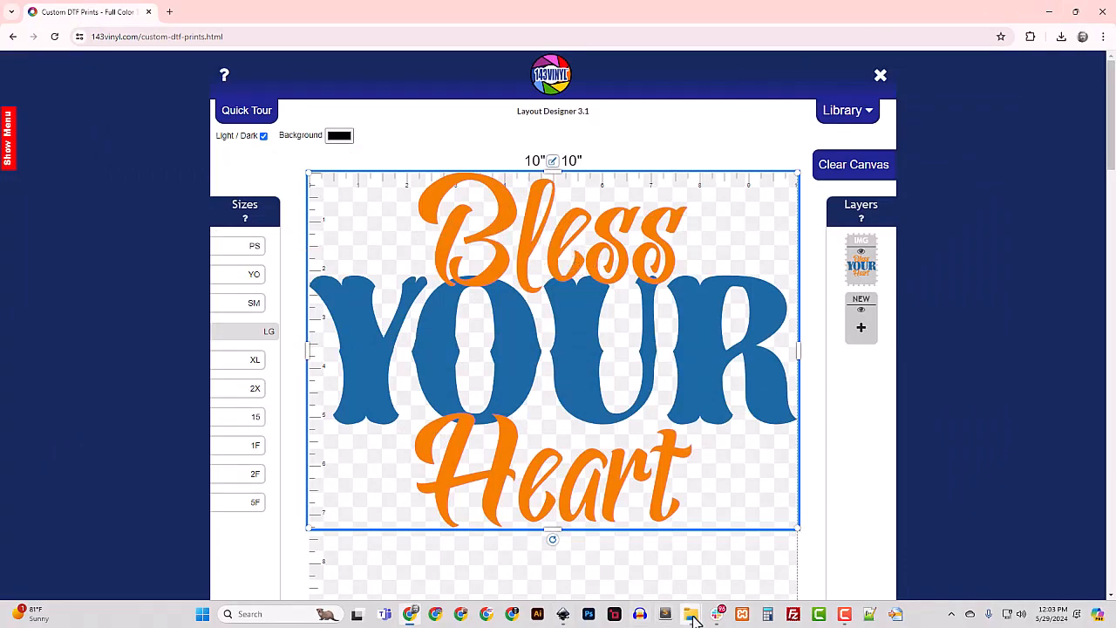
Step: Switch to the Windows Fonts window, permanently delete the Western Cowboy Regular font, and minimize the window
mouse_move(690, 616)
click(748, 521)
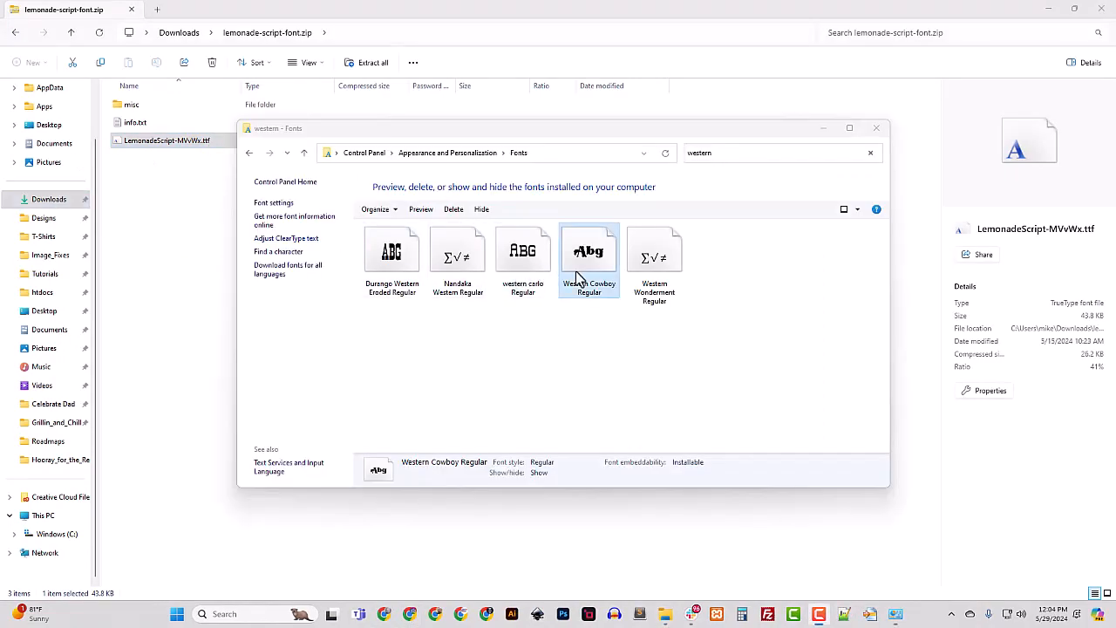
right_click(580, 274)
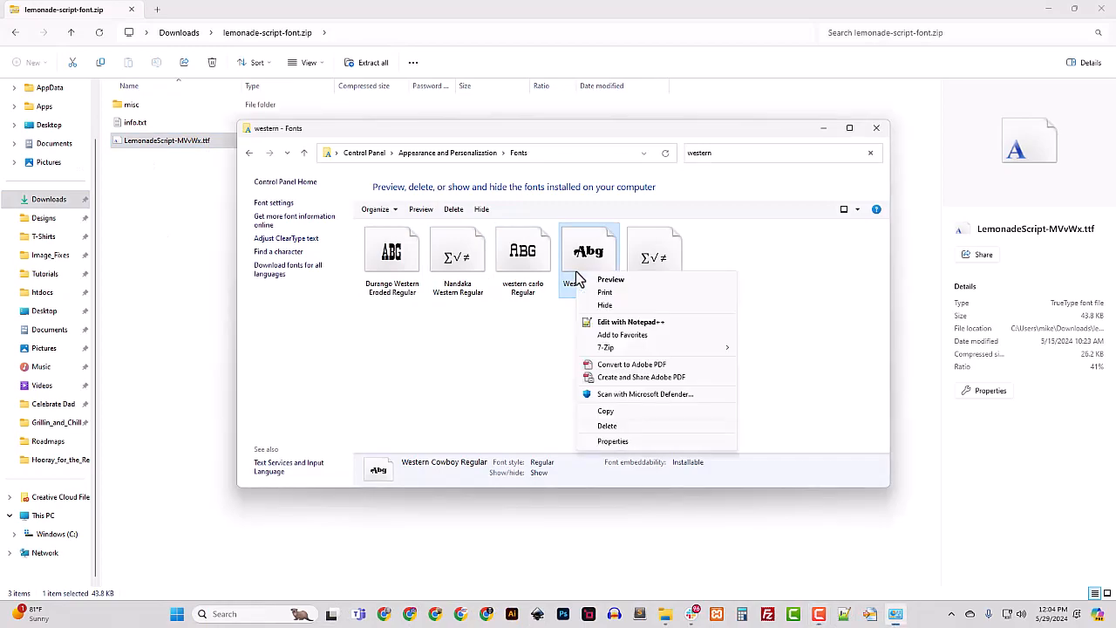
click(611, 426)
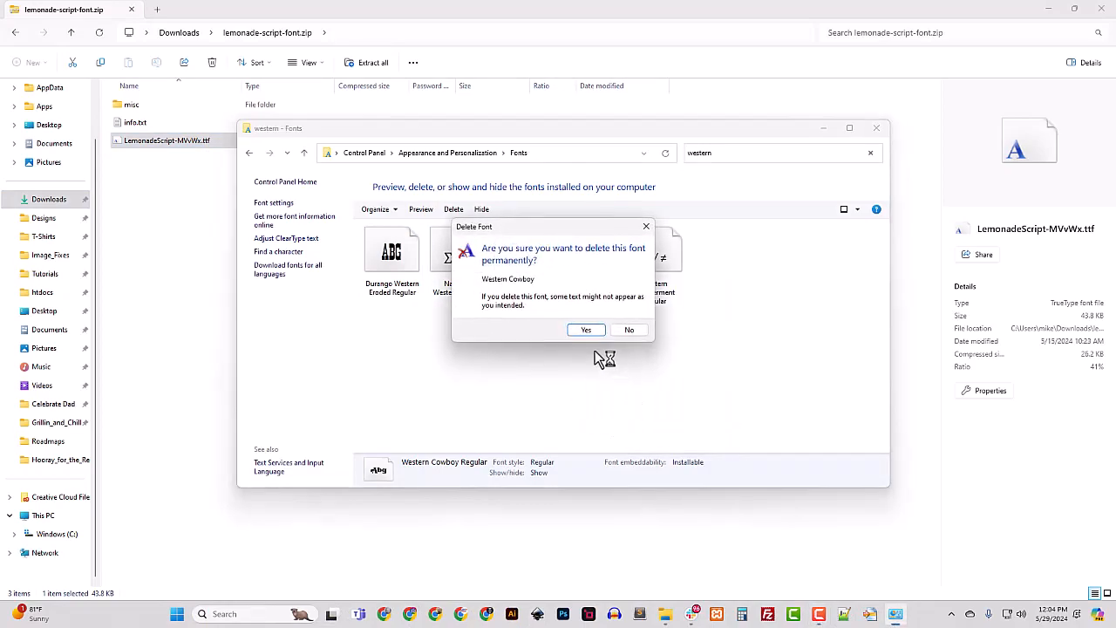
click(589, 331)
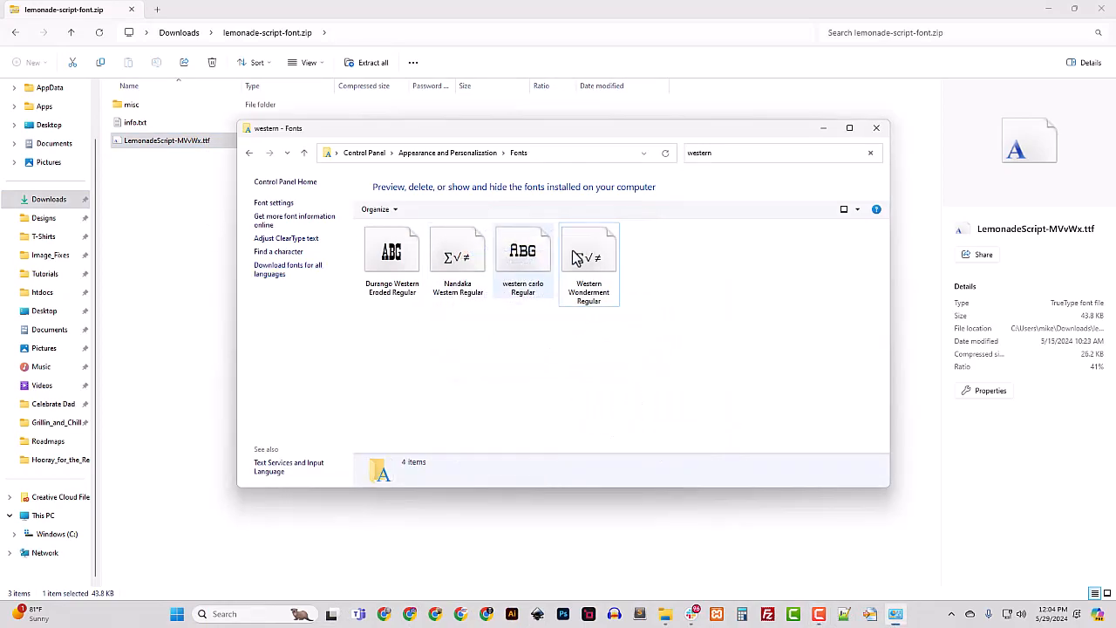
click(821, 129)
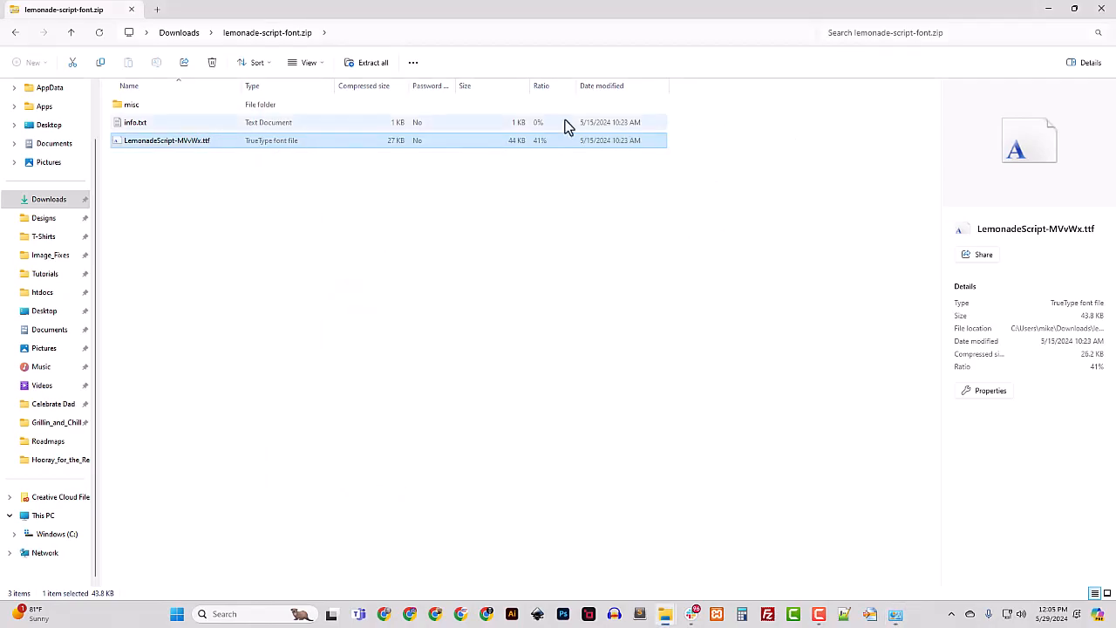
Step: Go to the Downloads folder and check the Bless_Your_Heart_Text.svg and Bless_Your_Heart.svg files
click(183, 33)
click(200, 200)
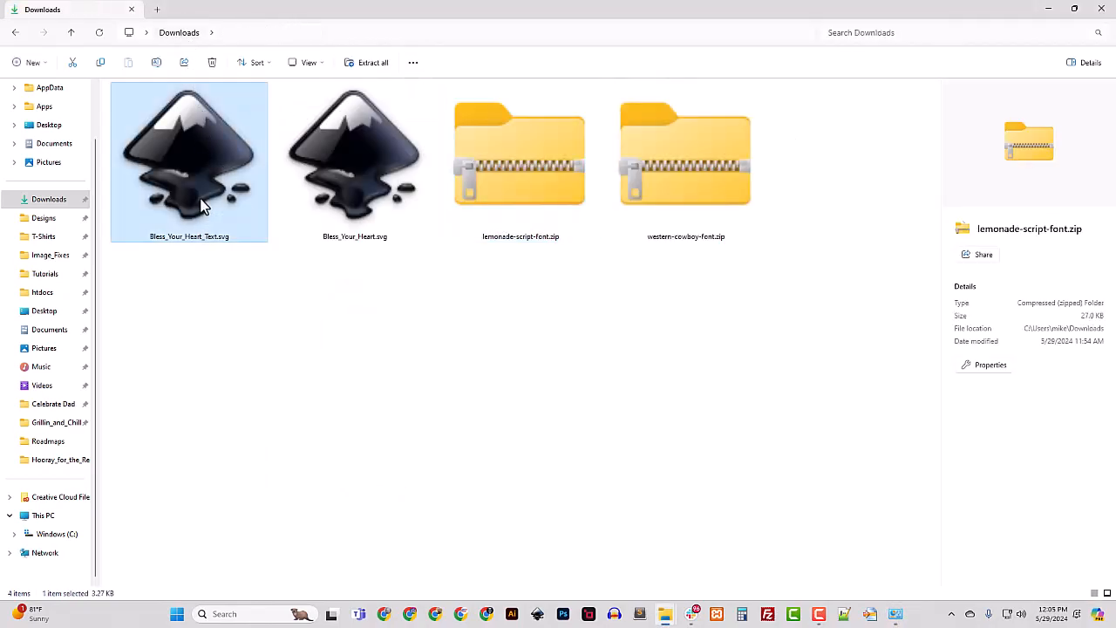
click(351, 148)
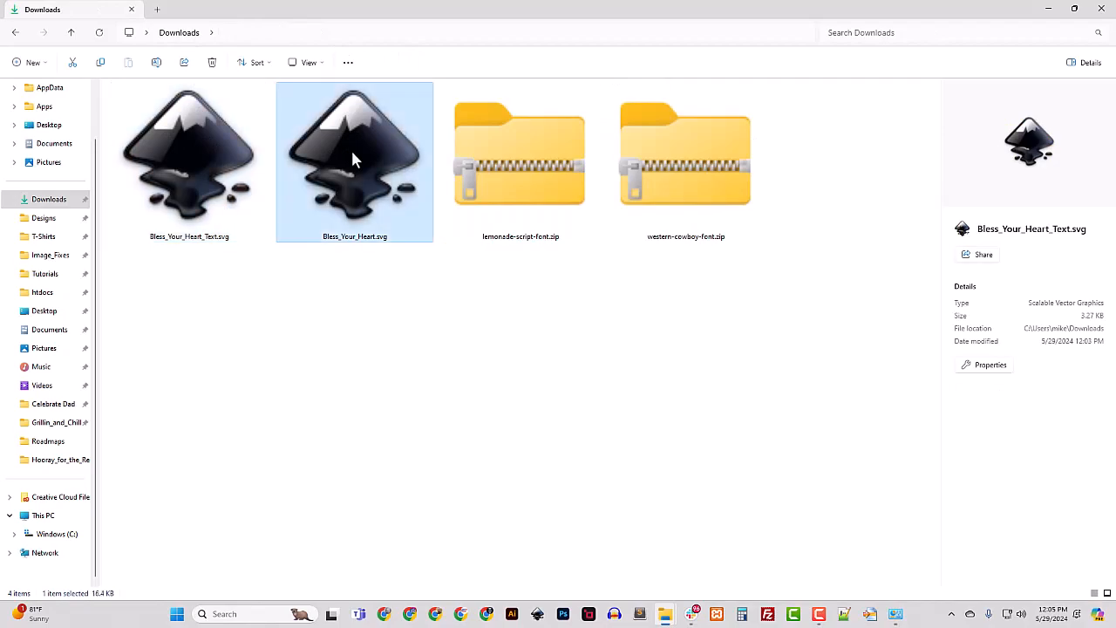
click(1048, 9)
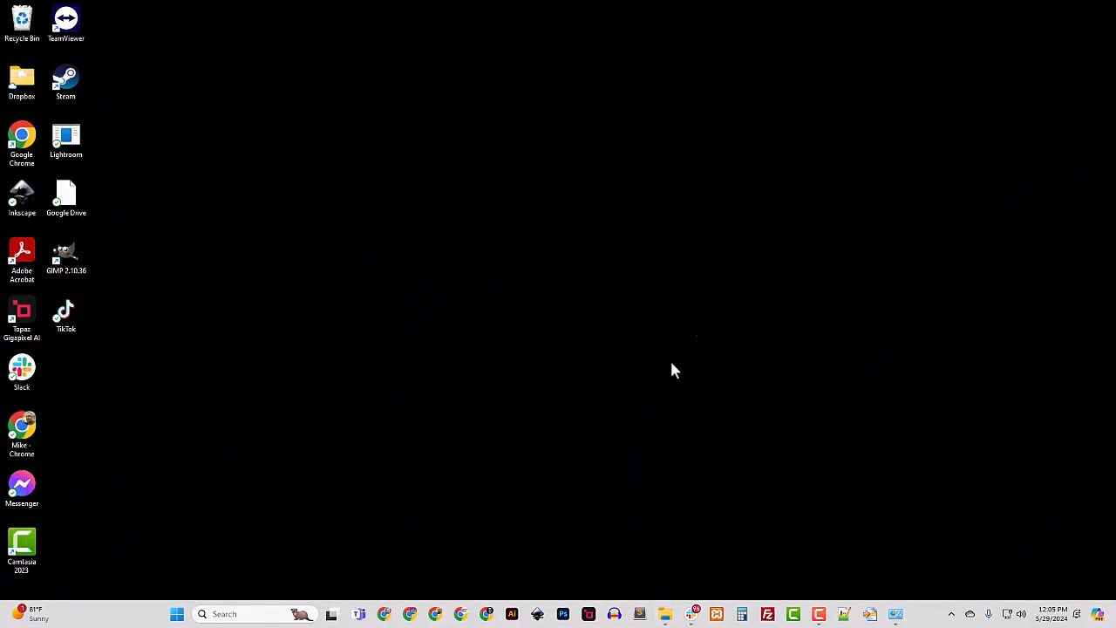
click(383, 614)
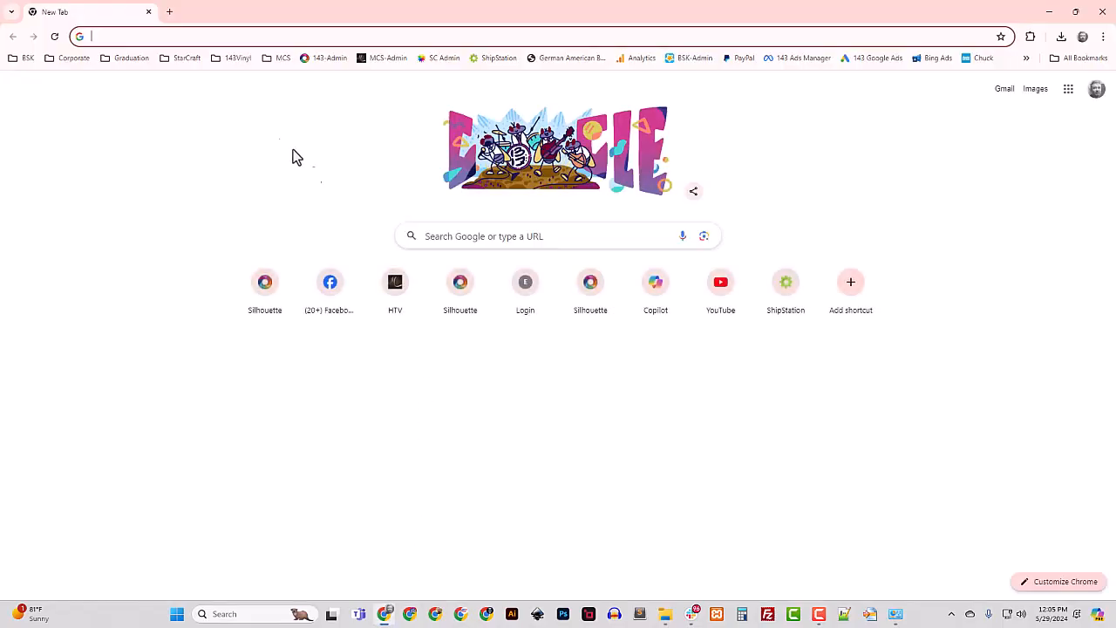
text(https://www.143vinyl.com/custom-dtf-prints.html)
key(Return)
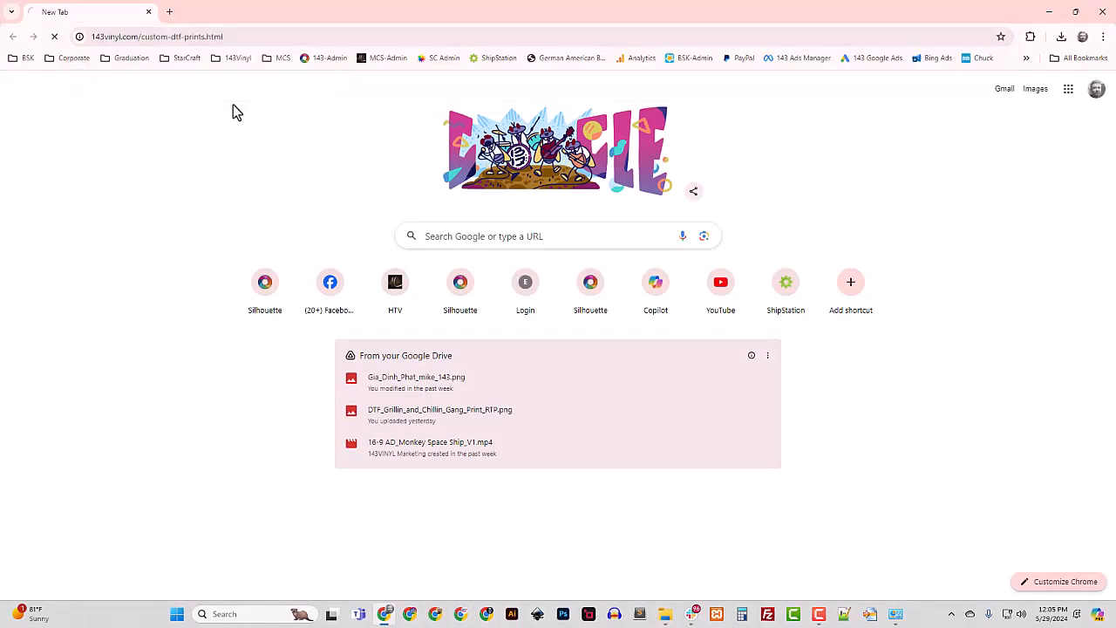
click(494, 471)
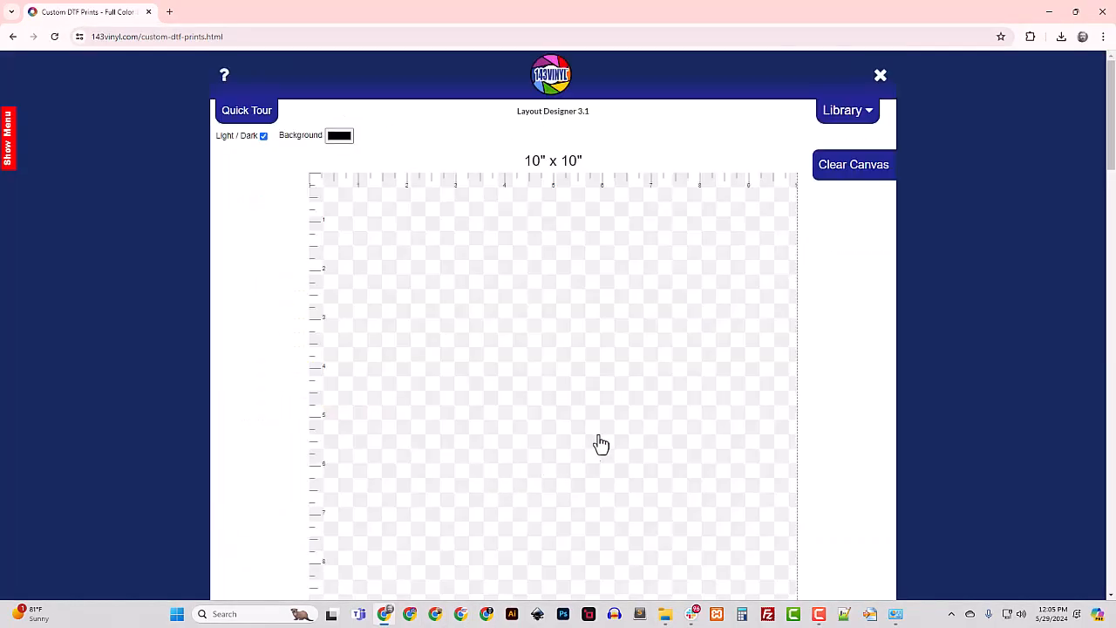
Step: Add Bless_Your_Heart_Text.svg as an image layer and enlarge it to about 6 inches wide, centred near the canvas's upper edge
click(859, 278)
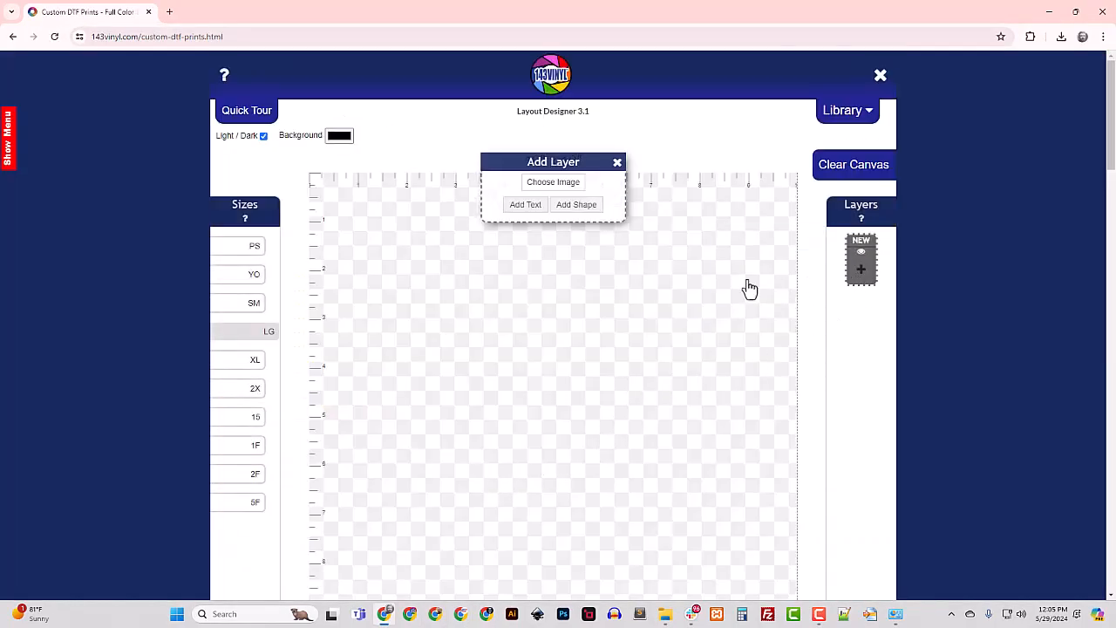
click(556, 184)
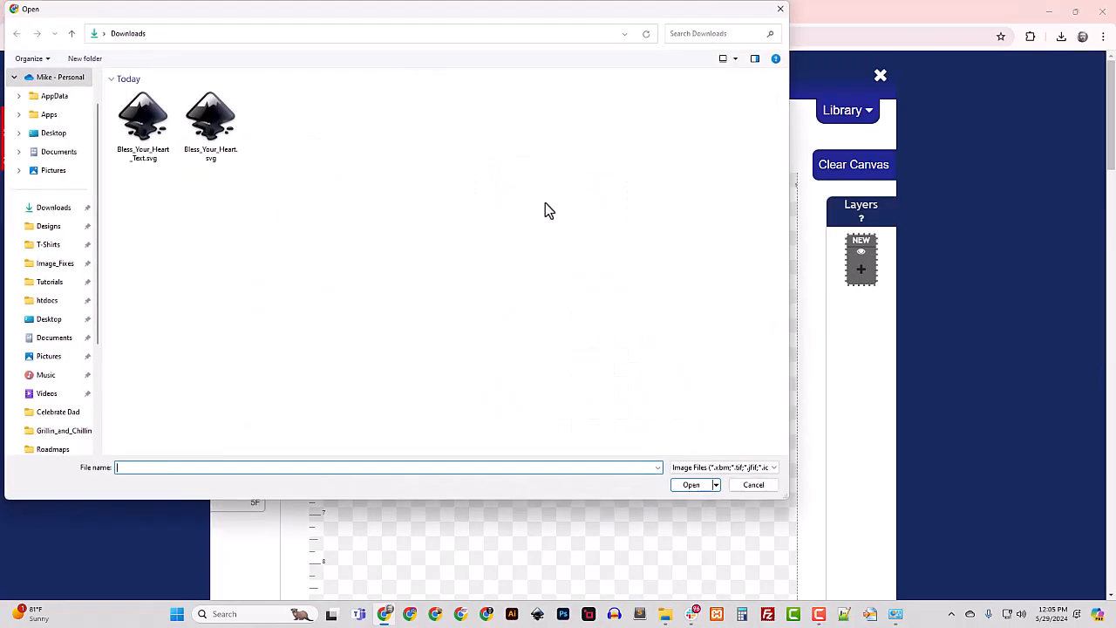
click(162, 155)
click(691, 485)
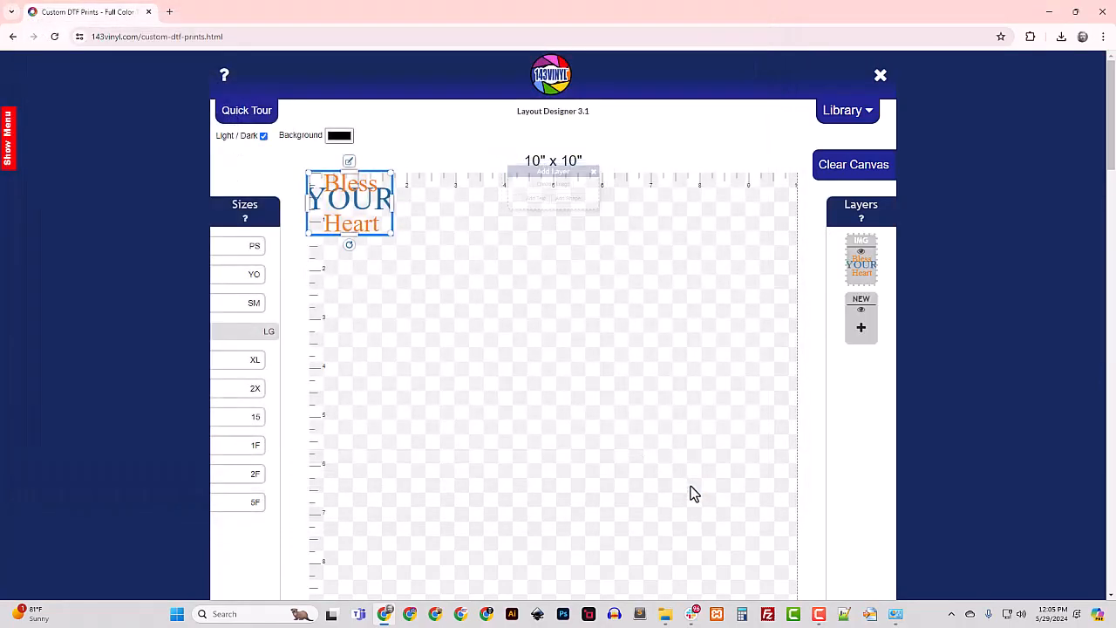
drag(390, 234, 612, 320)
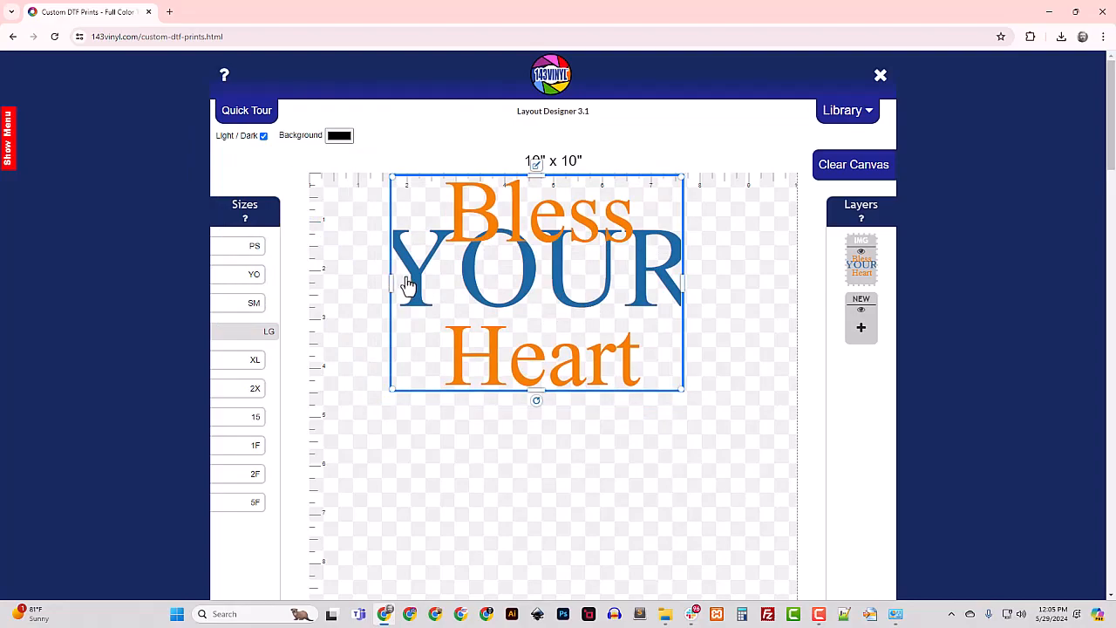
Step: Add Bless_Your_Heart.svg as a second image layer, enlarge it to about 5 inches wide, and place it directly below the first design
click(864, 335)
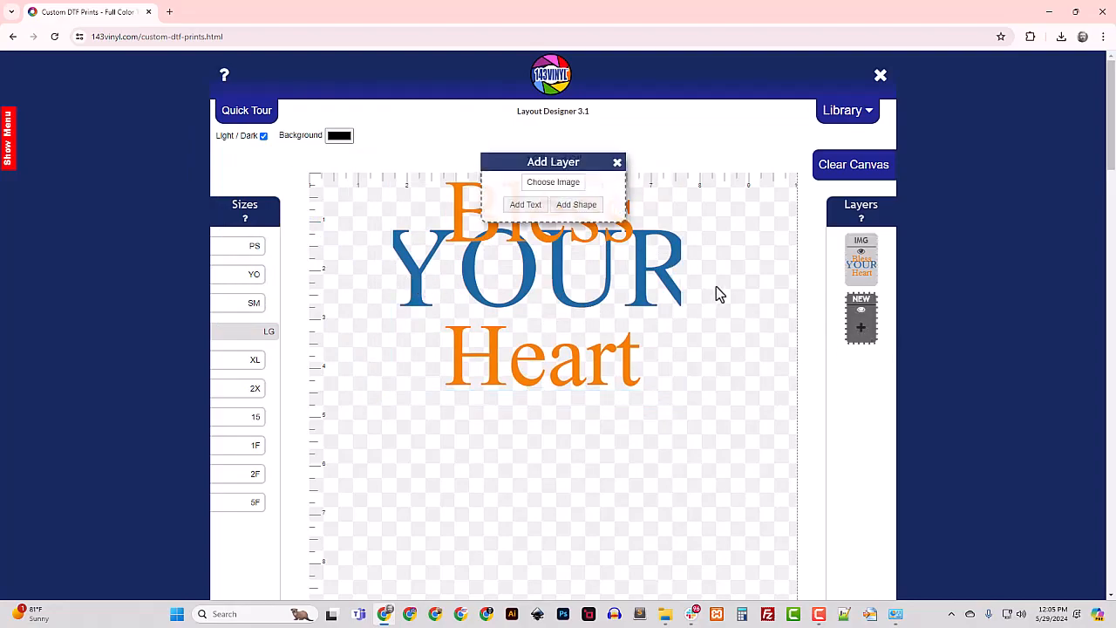
click(558, 186)
click(212, 131)
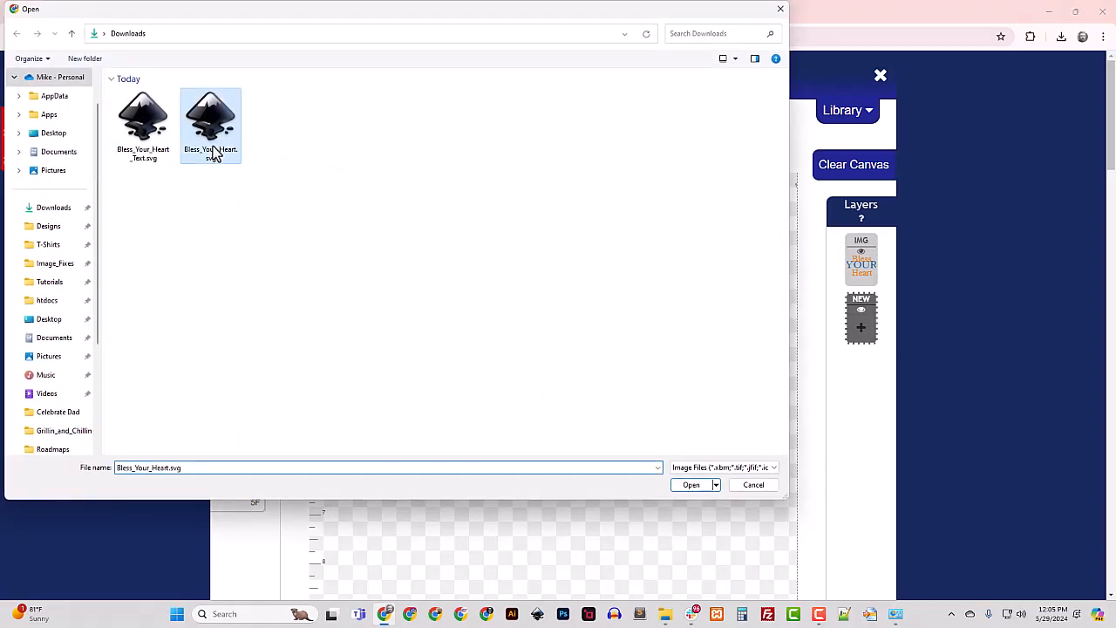
click(692, 485)
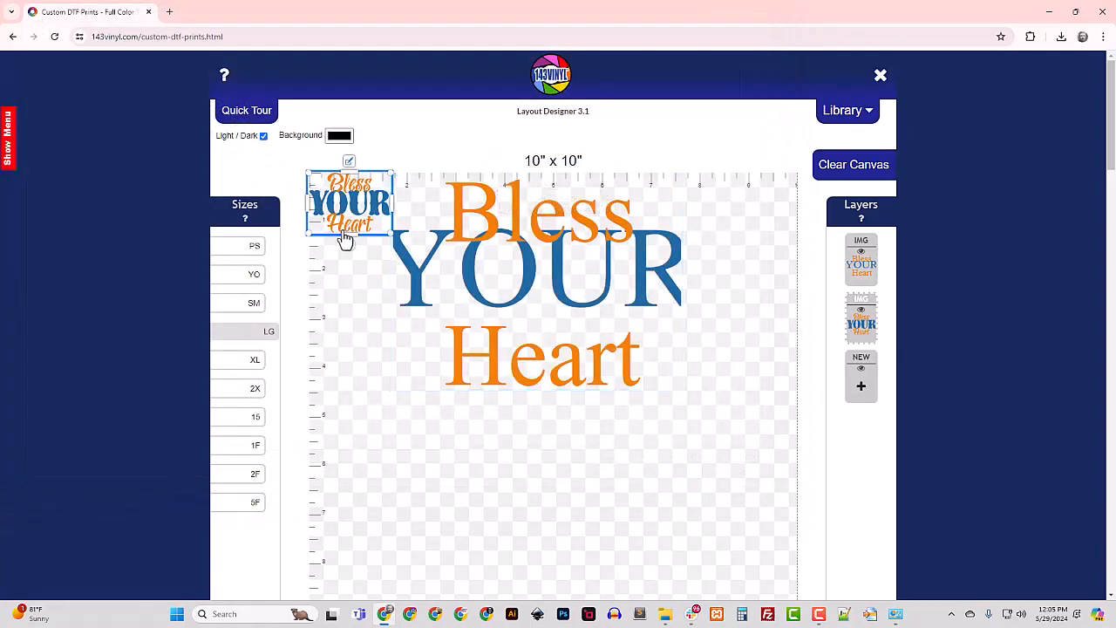
drag(393, 235, 471, 330)
drag(355, 233, 551, 527)
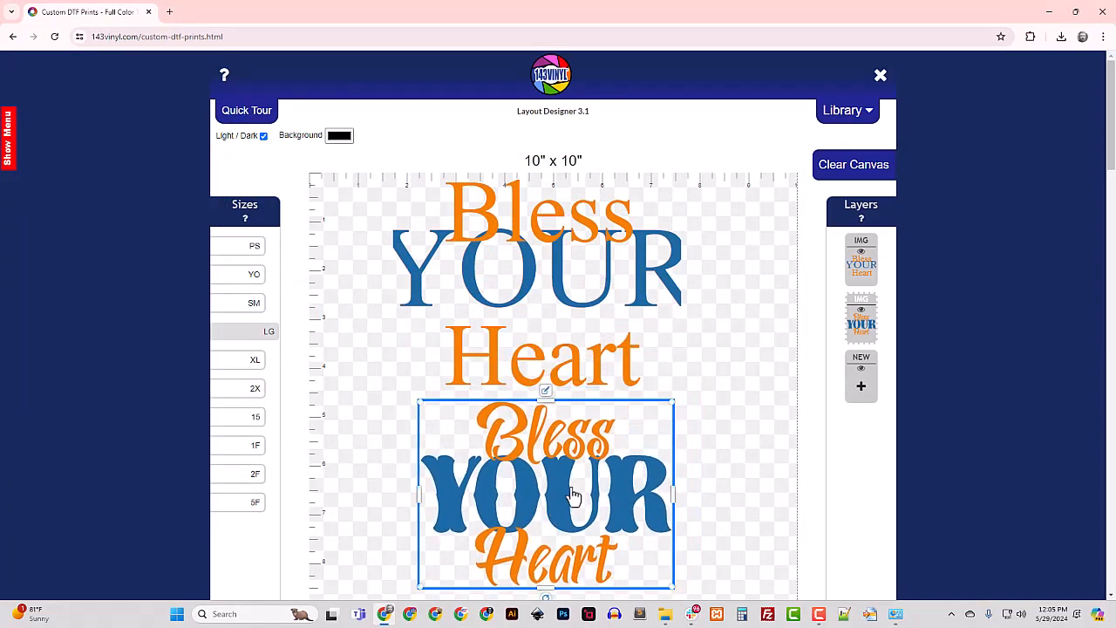